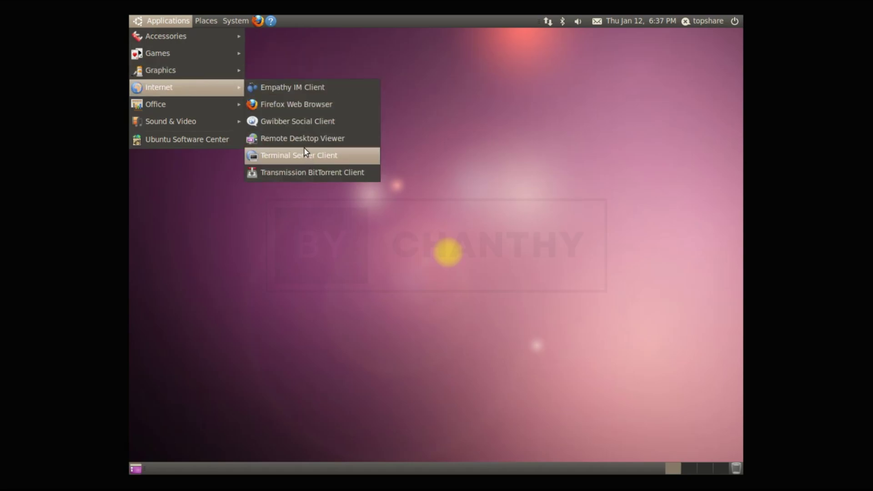
# - Launch OpenOffice.org Writer, view its About OpenOffice.org box, then close Writer
pyautogui.moveTo(208, 104)
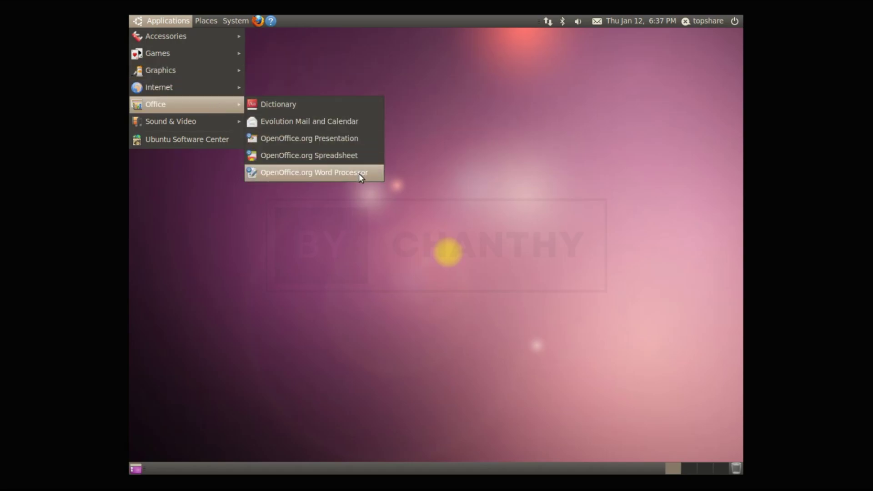
pyautogui.click(359, 173)
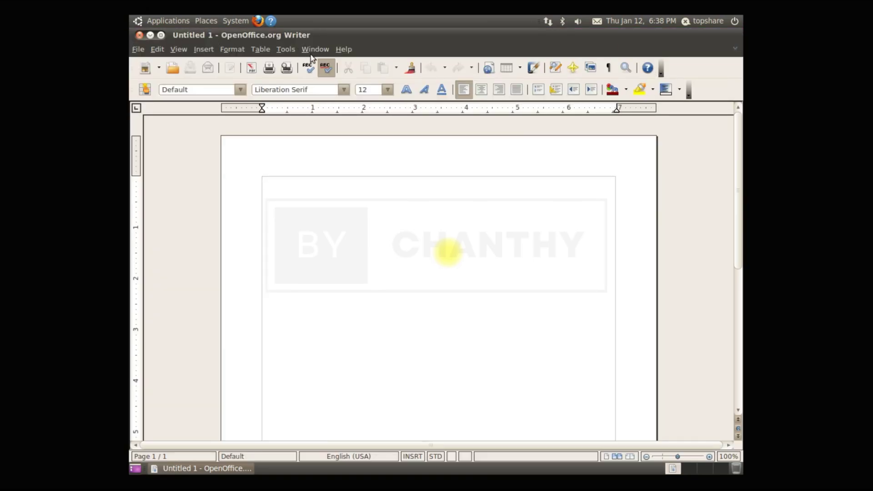
pyautogui.click(344, 50)
pyautogui.click(364, 111)
pyautogui.click(397, 310)
pyautogui.click(140, 35)
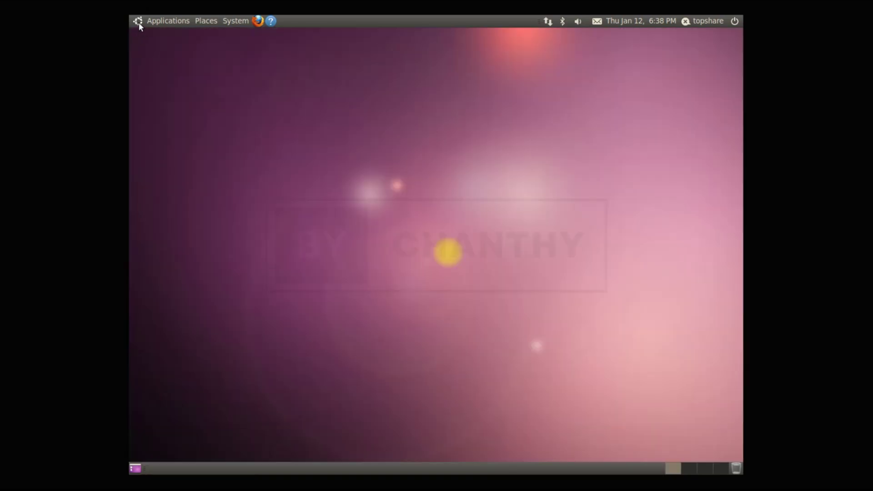
# - Launch OpenOffice.org Calc, select cell H10, view the About box, then close Calc
pyautogui.click(139, 20)
pyautogui.moveTo(191, 104)
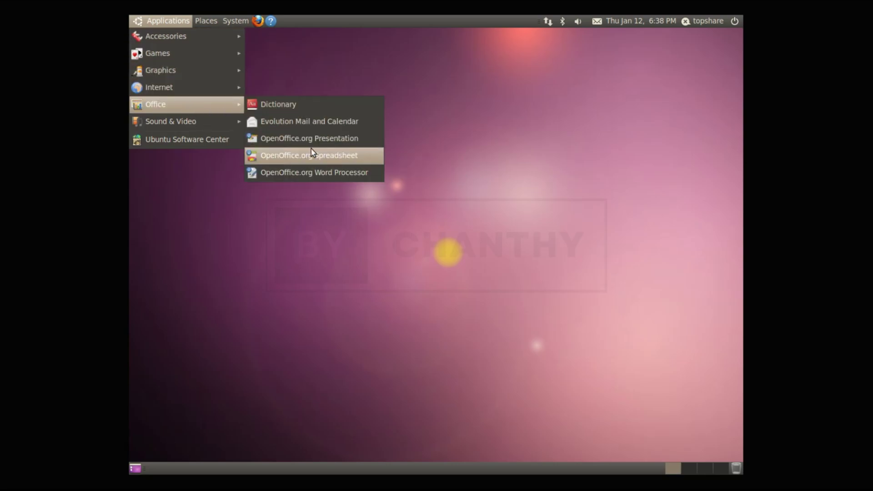
pyautogui.click(311, 149)
pyautogui.click(465, 220)
pyautogui.click(341, 49)
pyautogui.click(363, 111)
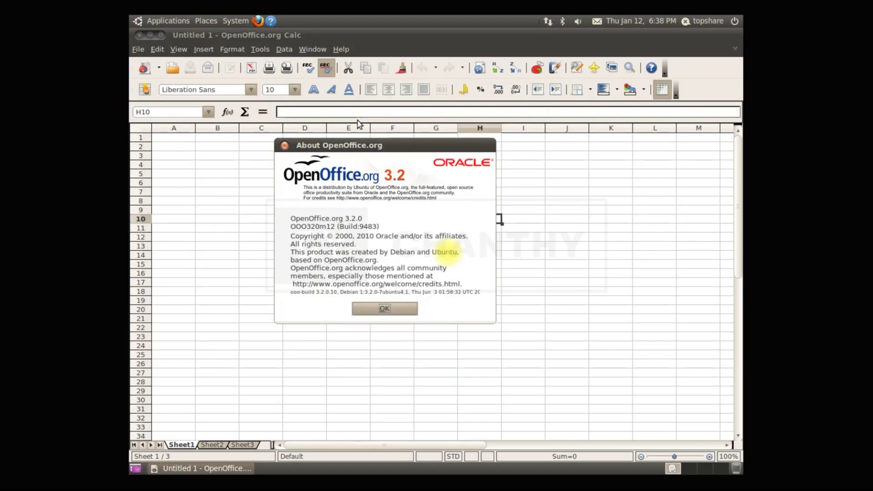
pyautogui.click(363, 308)
pyautogui.click(139, 35)
# - Launch the Movie Player, view About Totem Movie Player, close it, and return to Applications
pyautogui.click(149, 23)
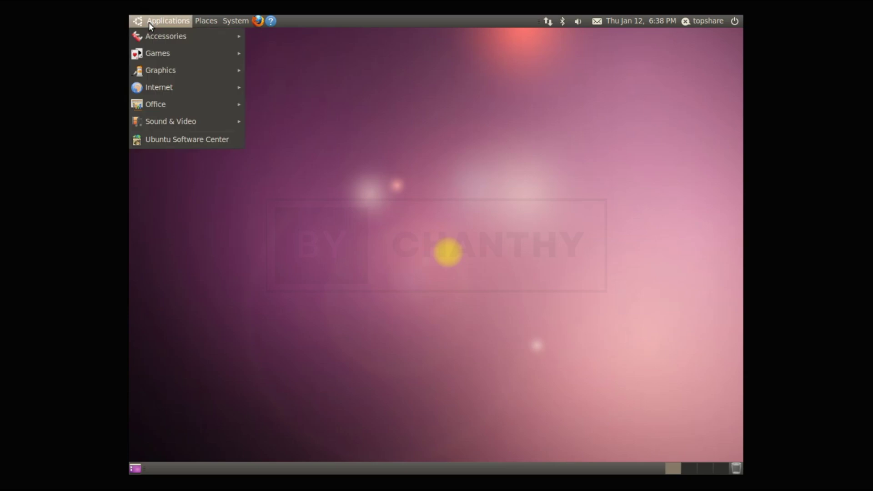
pyautogui.moveTo(177, 121)
pyautogui.click(314, 137)
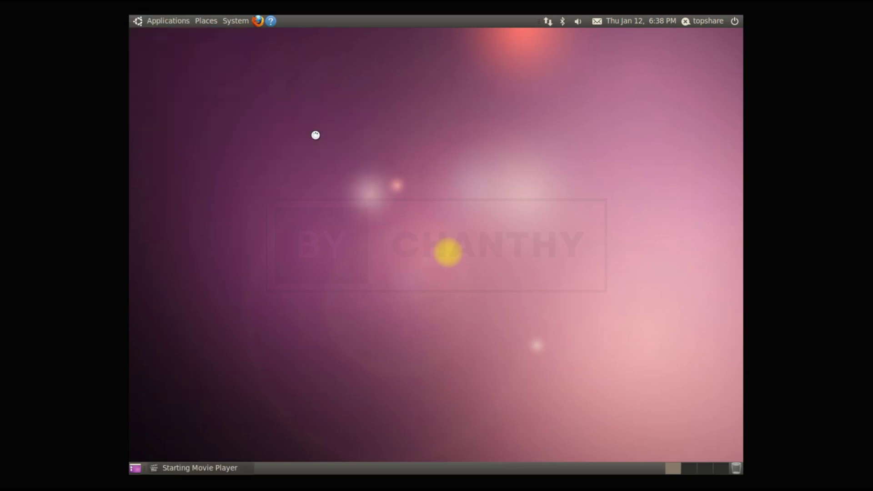
pyautogui.click(382, 99)
pyautogui.click(414, 165)
pyautogui.click(381, 98)
pyautogui.click(392, 157)
pyautogui.click(505, 288)
pyautogui.click(271, 85)
pyautogui.click(167, 20)
pyautogui.moveTo(177, 128)
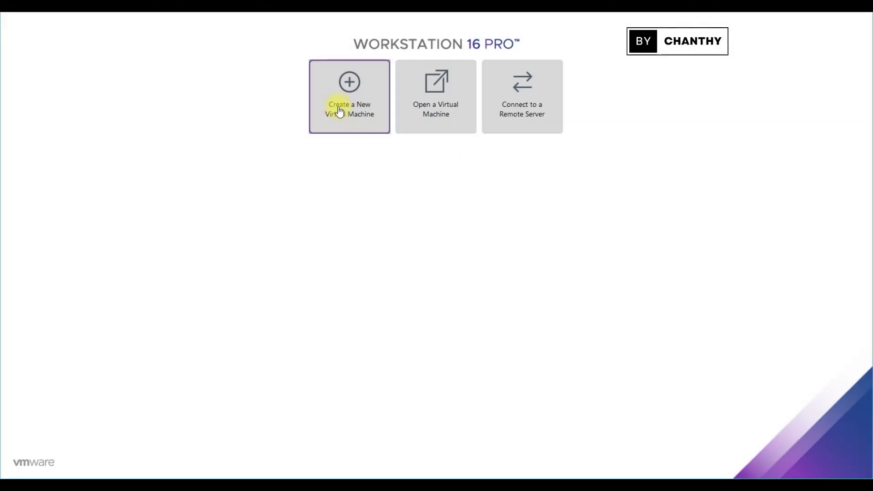
# - Start a Typical new virtual machine installing from the Ubuntu-10.04.1 ISO image
pyautogui.click(337, 111)
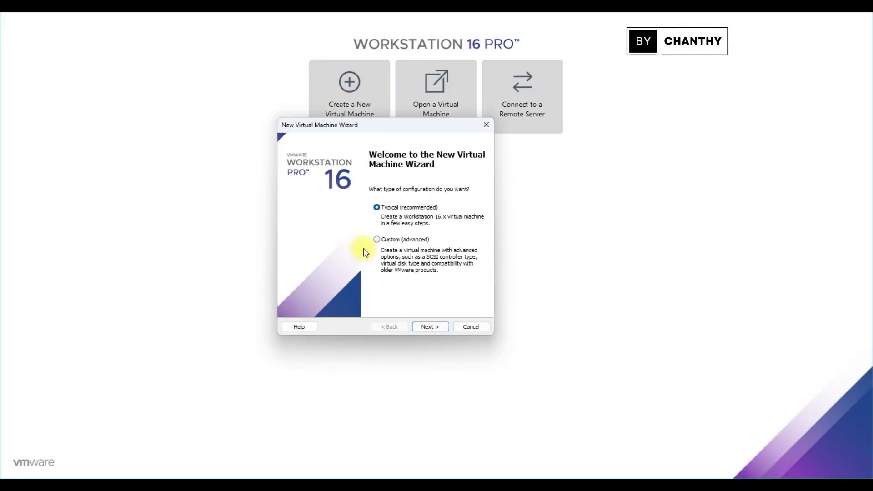
pyautogui.click(425, 325)
pyautogui.click(306, 230)
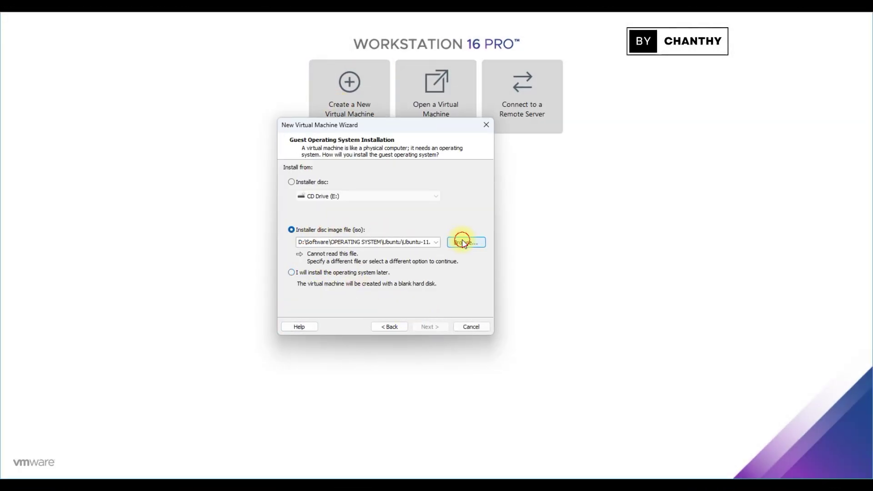
pyautogui.click(462, 240)
pyautogui.scroll(-3, 427, 281)
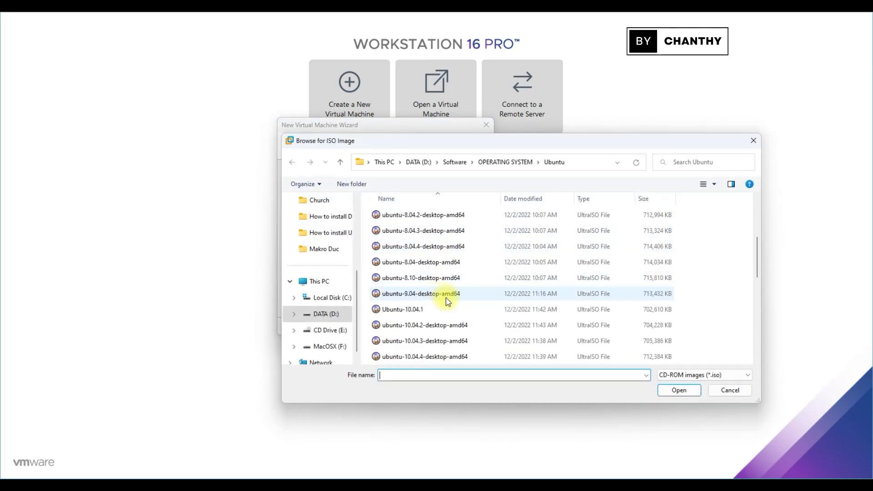
pyautogui.click(409, 262)
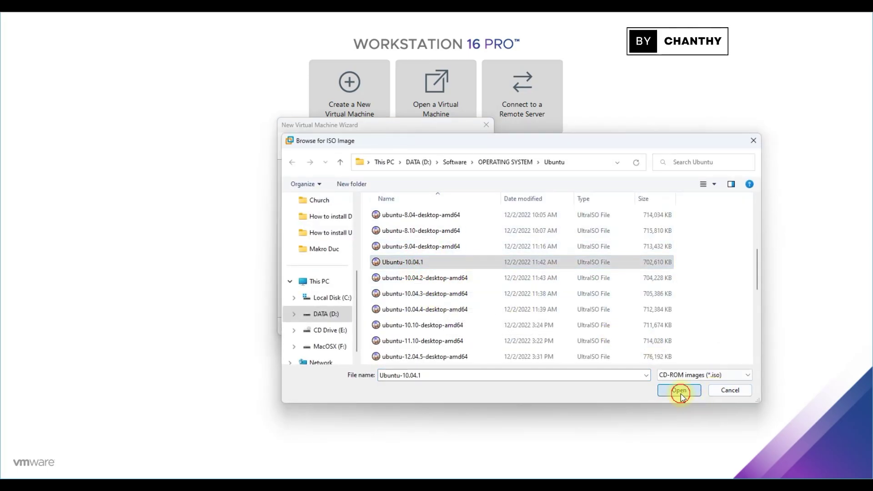
pyautogui.click(679, 390)
pyautogui.click(430, 326)
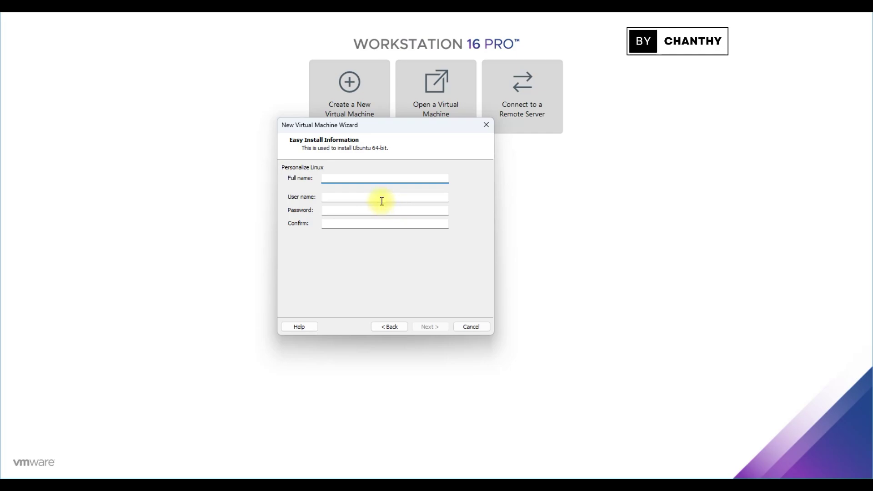
# - Fill in the Easy Install full name, user name, and password fields
pyautogui.press('Tab')
pyautogui.press('Tab')
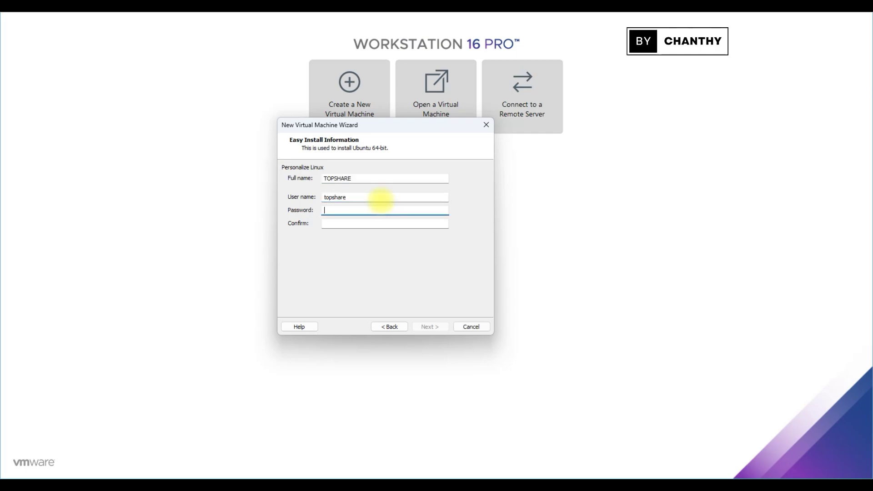
pyautogui.press('Tab')
pyautogui.hotkey('shift', 'Tab')
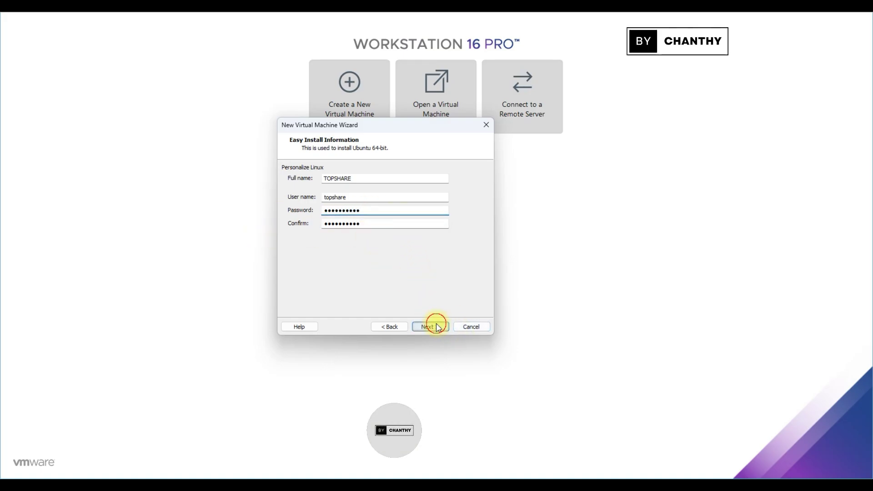
pyautogui.click(432, 325)
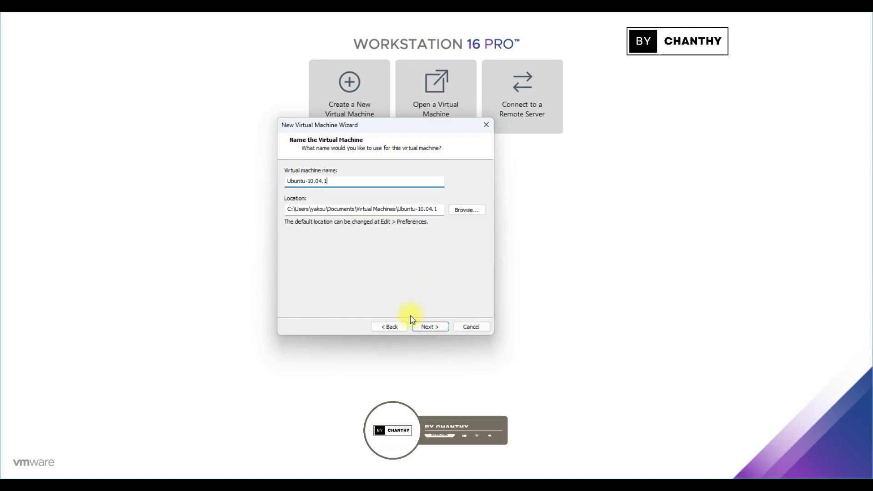
# - Keep the Ubuntu-10.04.1 name and location, set an 80 GB disk, and finish
pyautogui.click(431, 326)
pyautogui.write('80')
pyautogui.click(439, 327)
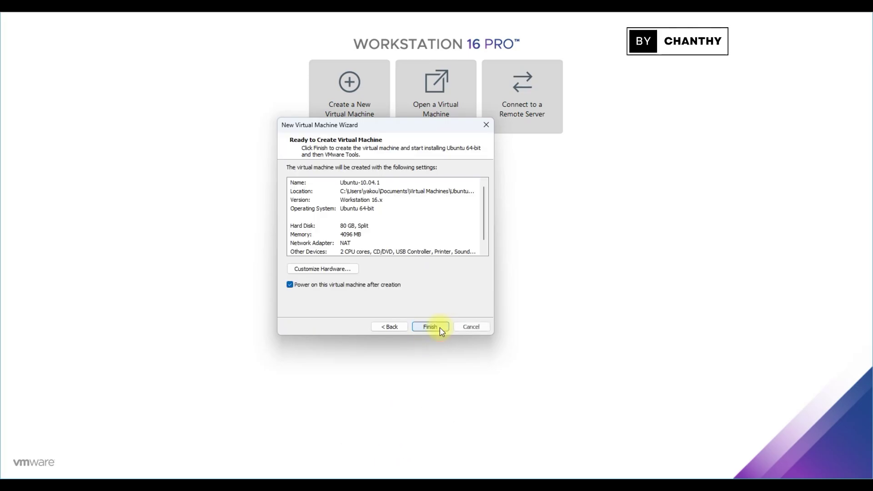
pyautogui.click(439, 327)
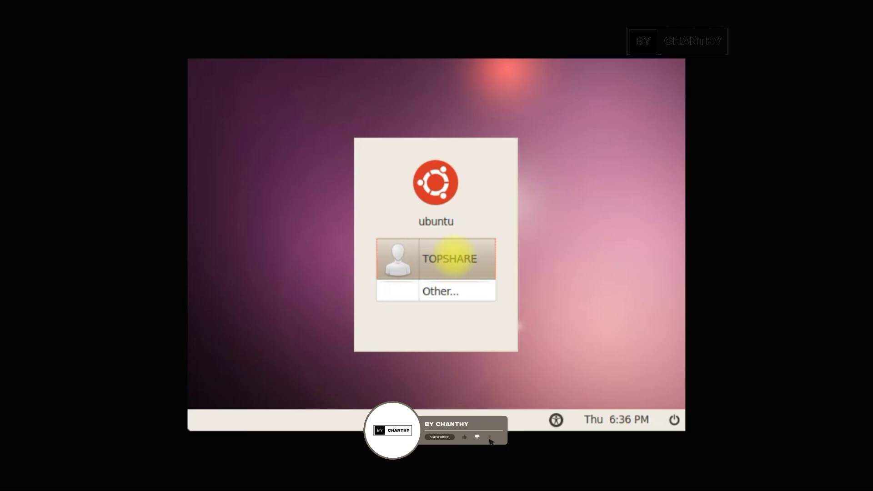
# - Select the user account on the login screen and submit its password
pyautogui.click(453, 259)
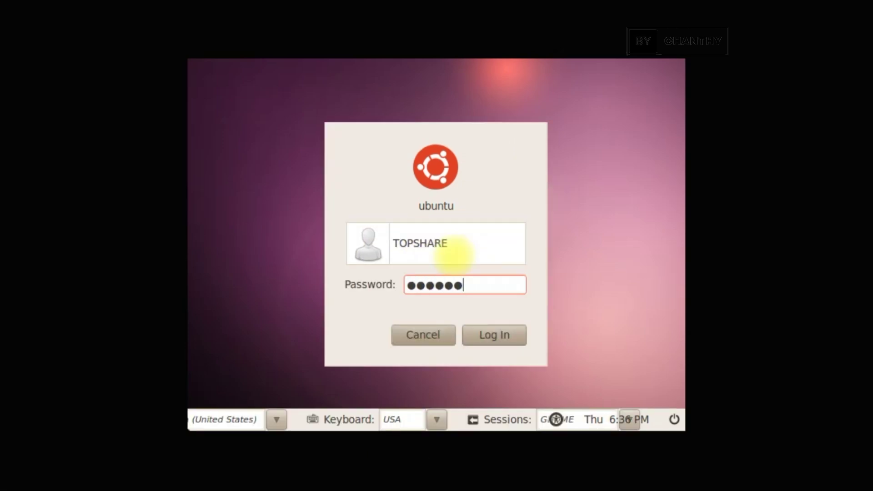
pyautogui.press('Return')
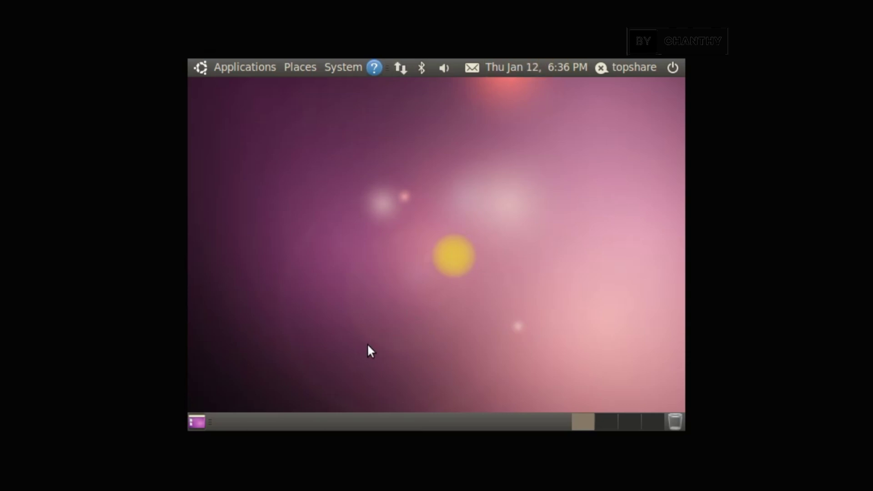
# - Open Monitor Preferences and apply and keep a 1024 x 768 resolution
pyautogui.click(345, 68)
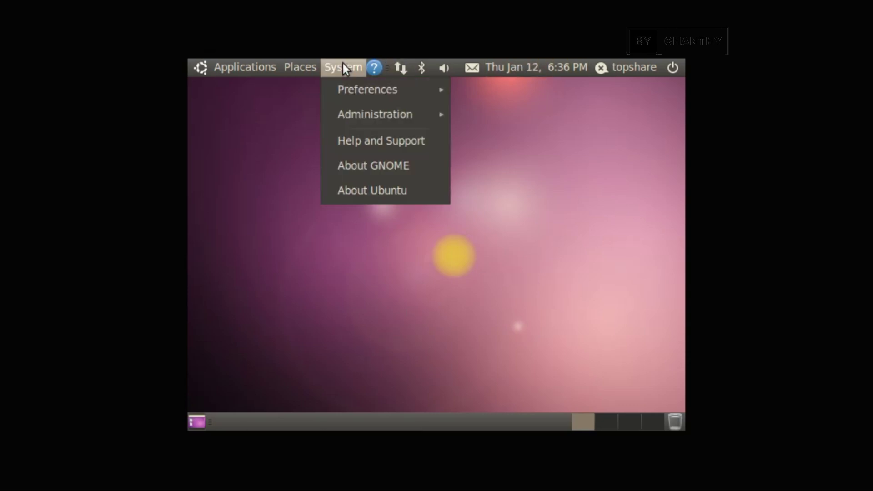
pyautogui.moveTo(348, 94)
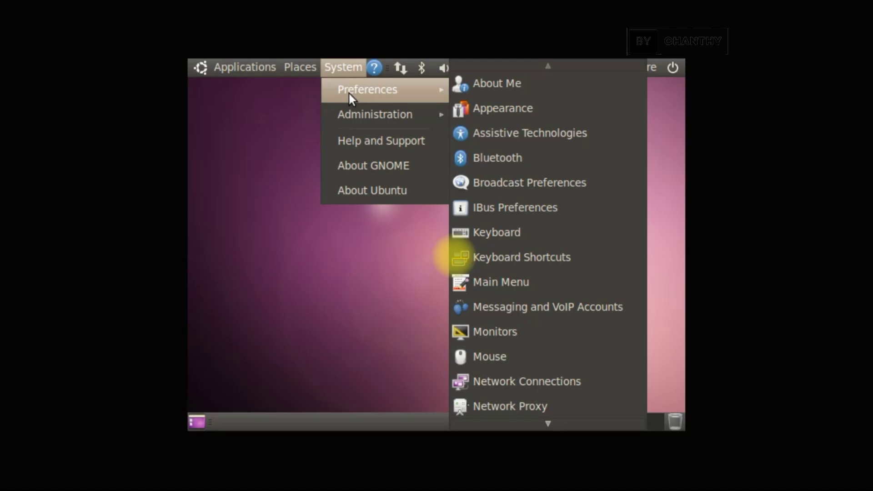
pyautogui.scroll(-3, 582, 413)
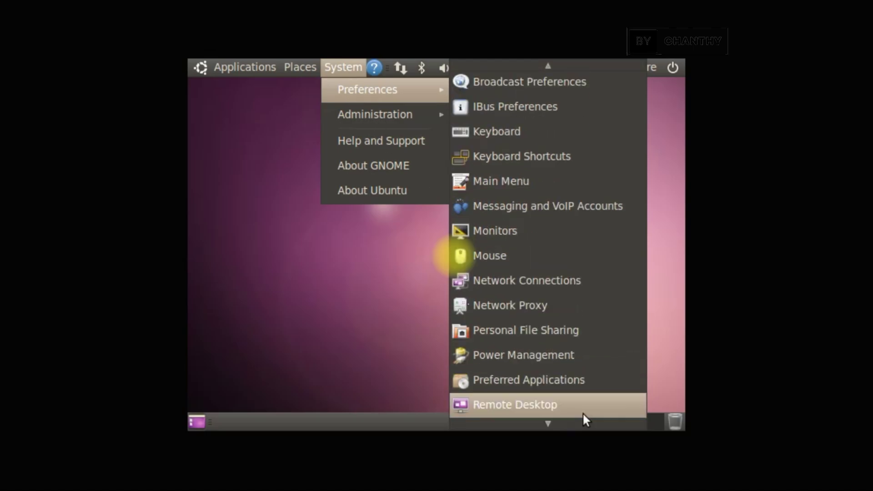
pyautogui.click(544, 227)
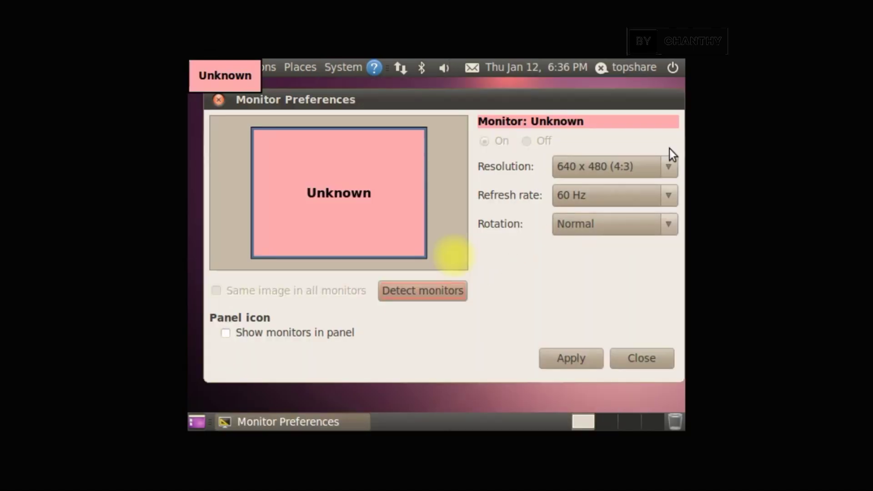
pyautogui.click(667, 168)
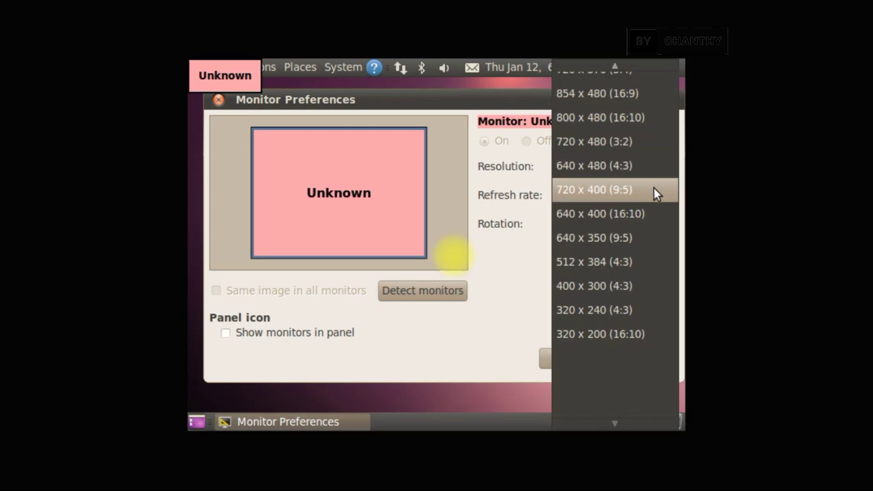
pyautogui.scroll(3, 658, 167)
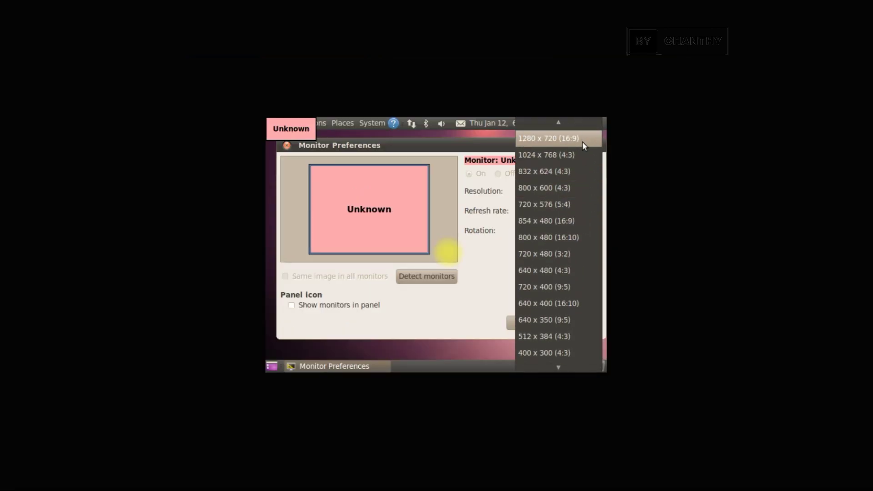
pyautogui.click(578, 157)
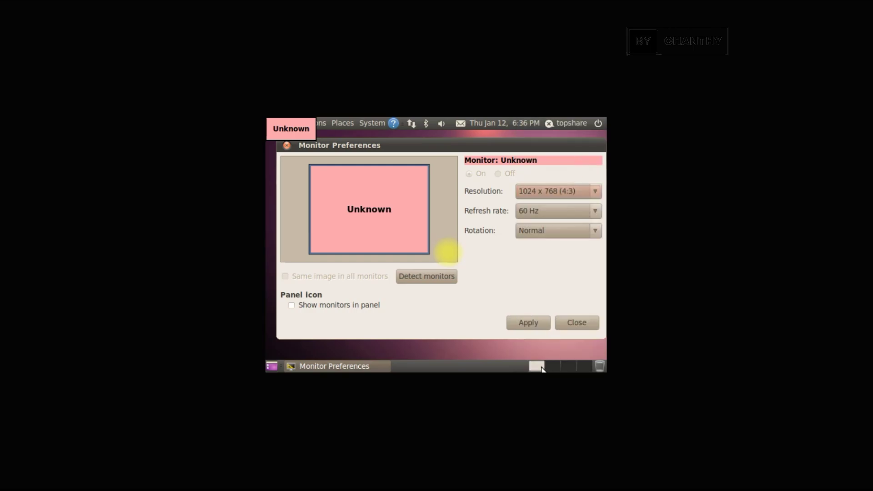
pyautogui.click(525, 321)
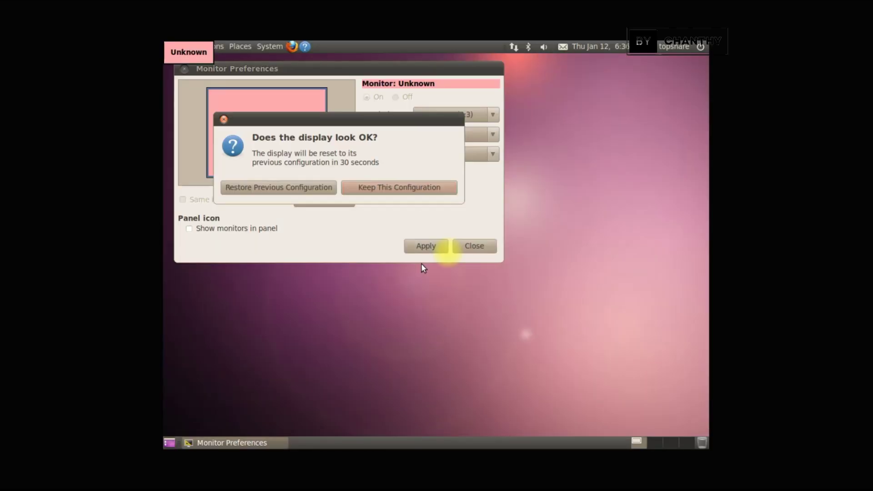
pyautogui.click(400, 189)
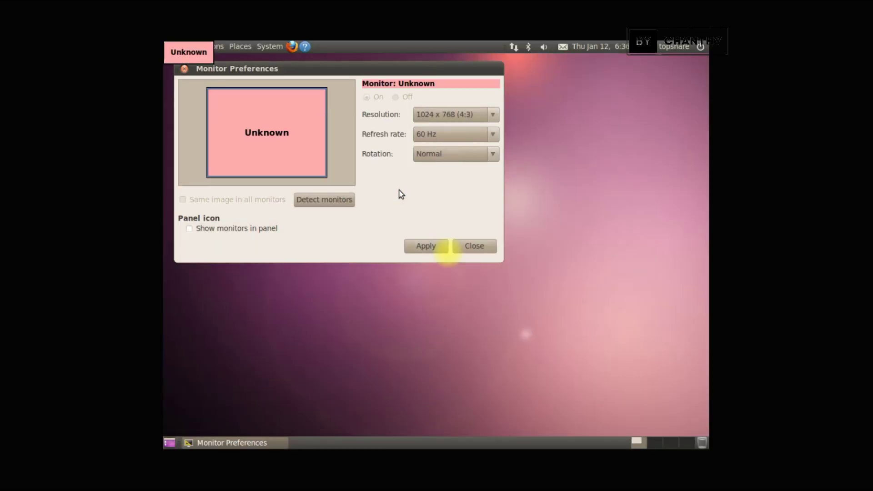
# - Switch to 1152 x 864, apply and keep it, then close Monitor Preferences
pyautogui.click(489, 114)
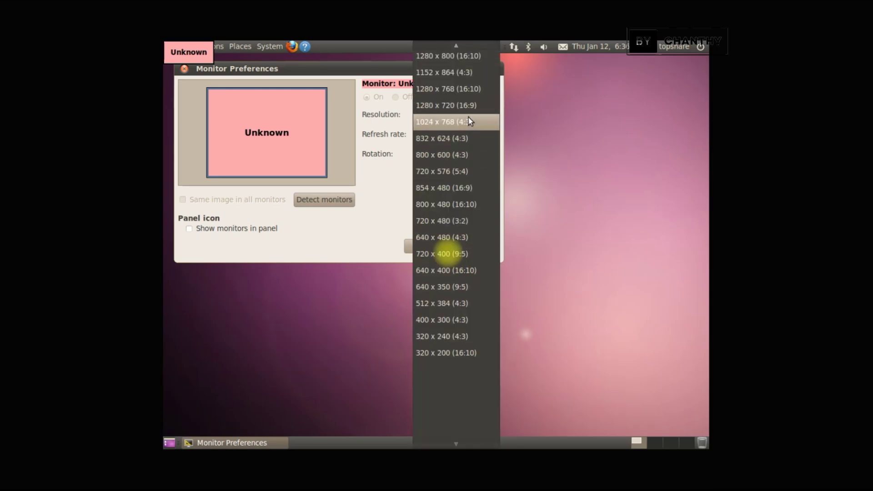
pyautogui.scroll(1, 471, 119)
pyautogui.click(476, 81)
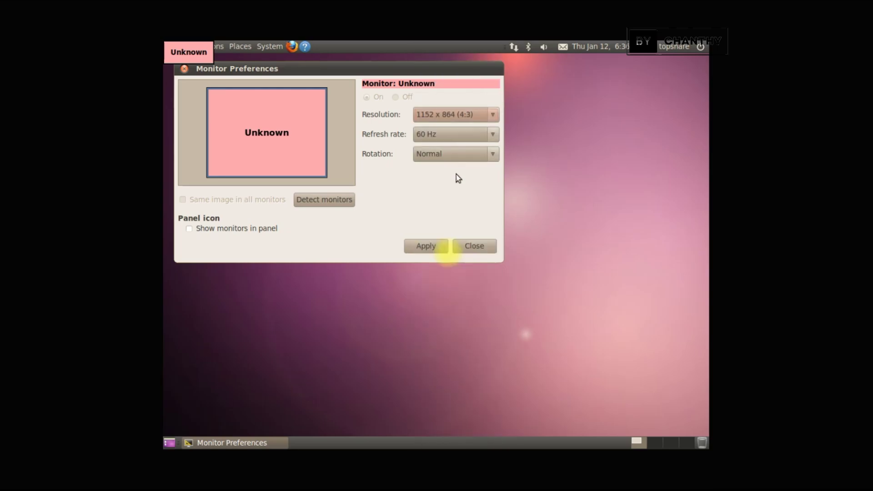
pyautogui.click(427, 247)
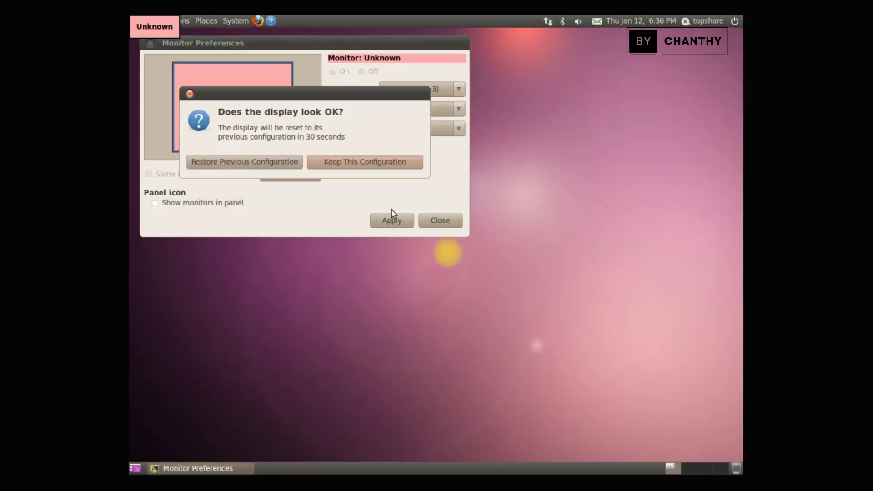
pyautogui.click(348, 165)
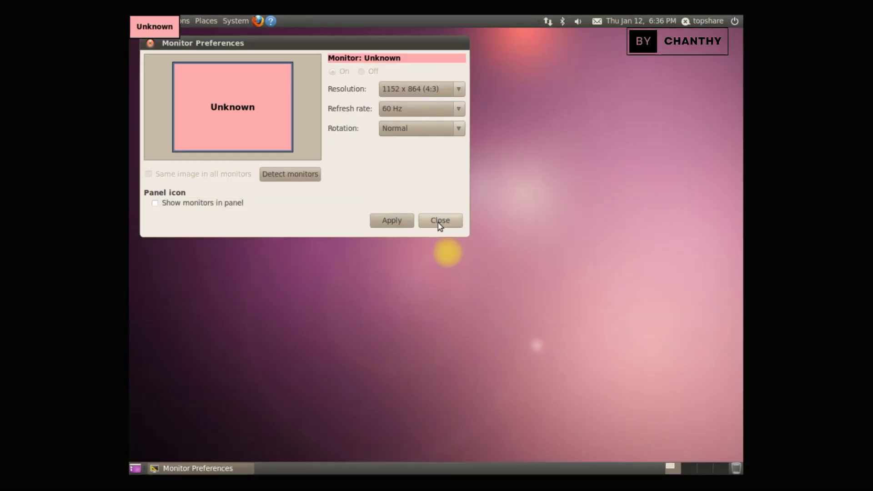
pyautogui.click(403, 221)
pyautogui.click(344, 162)
pyautogui.click(450, 223)
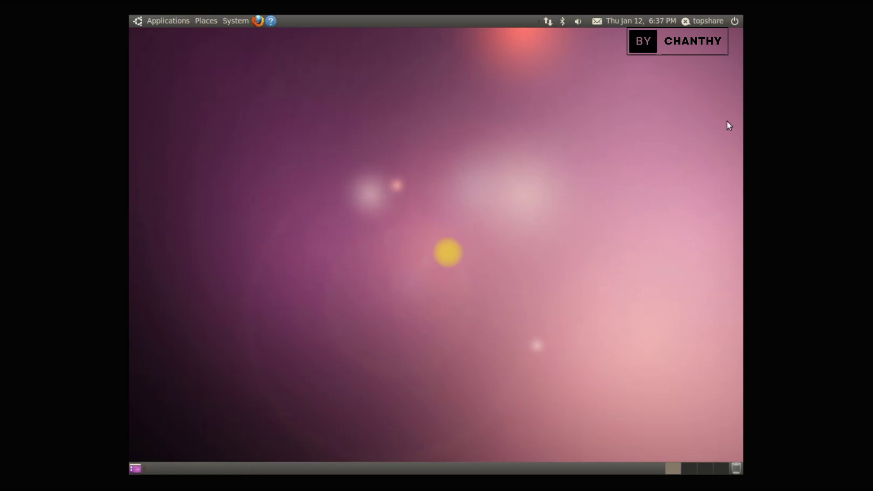
pyautogui.click(735, 20)
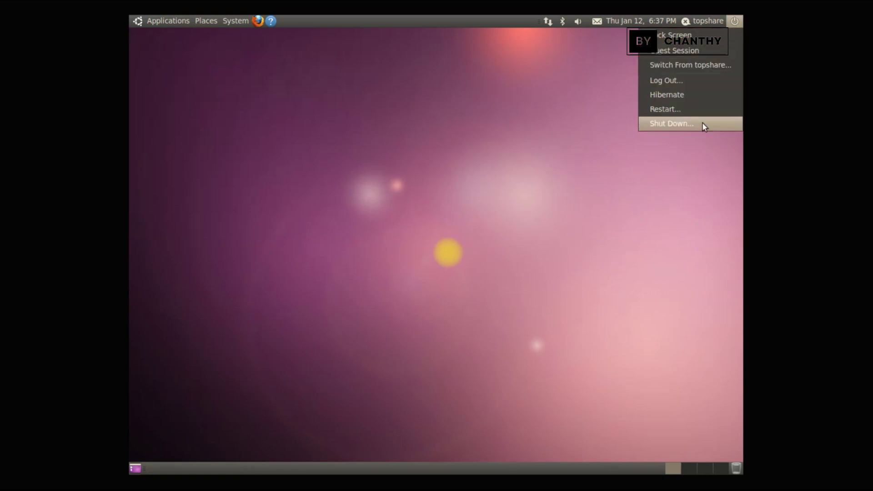
pyautogui.moveTo(706, 26)
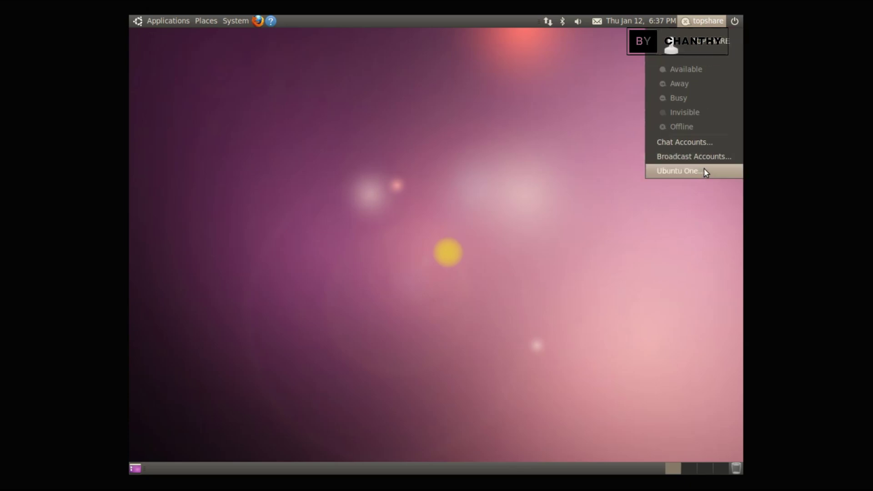
pyautogui.click(661, 20)
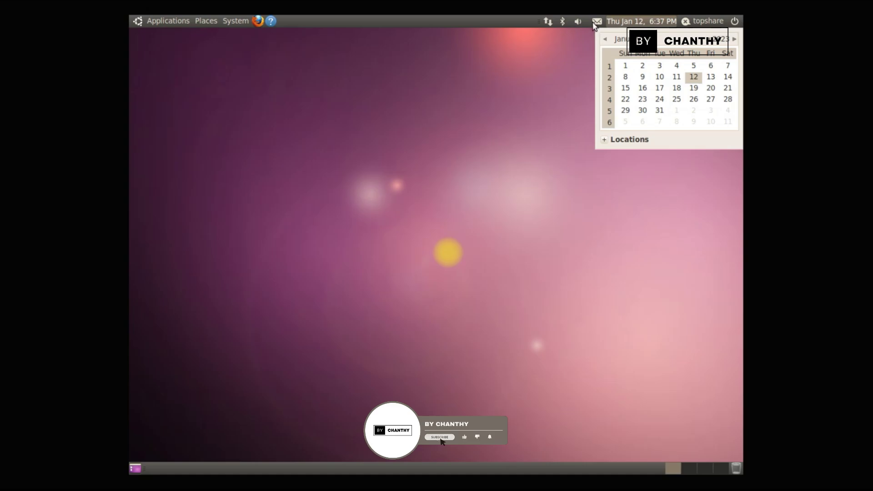
pyautogui.click(578, 23)
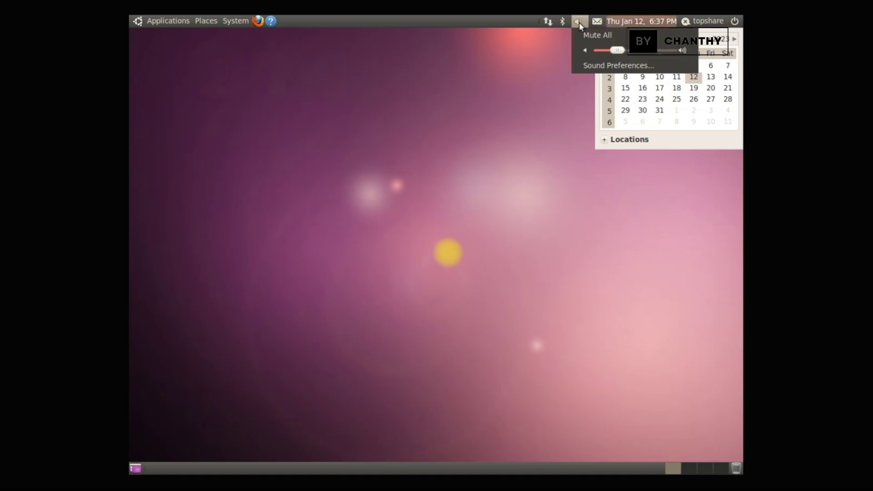
pyautogui.click(579, 22)
pyautogui.click(653, 23)
pyautogui.click(562, 21)
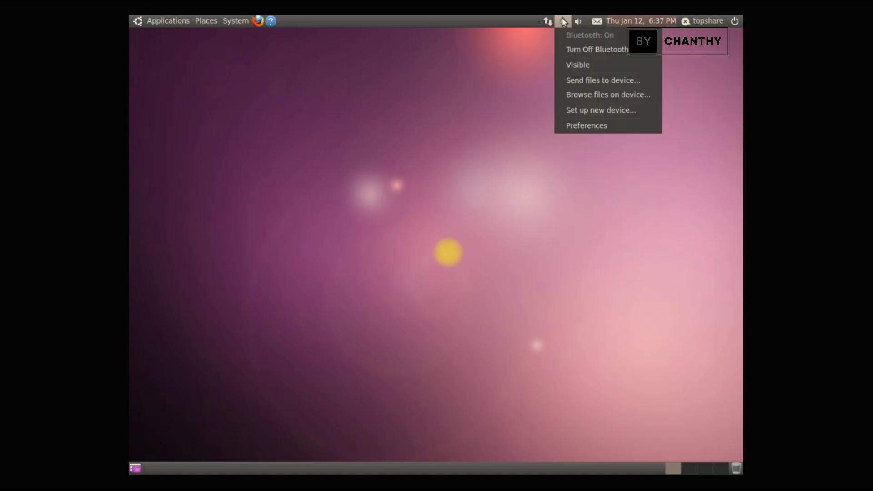
pyautogui.click(563, 21)
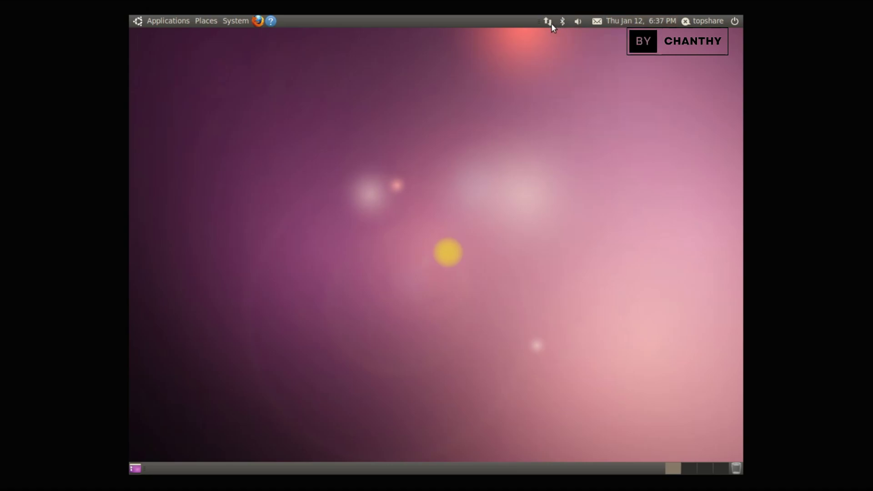
pyautogui.click(550, 23)
pyautogui.click(551, 23)
pyautogui.click(688, 469)
pyautogui.click(673, 469)
pyautogui.click(735, 468)
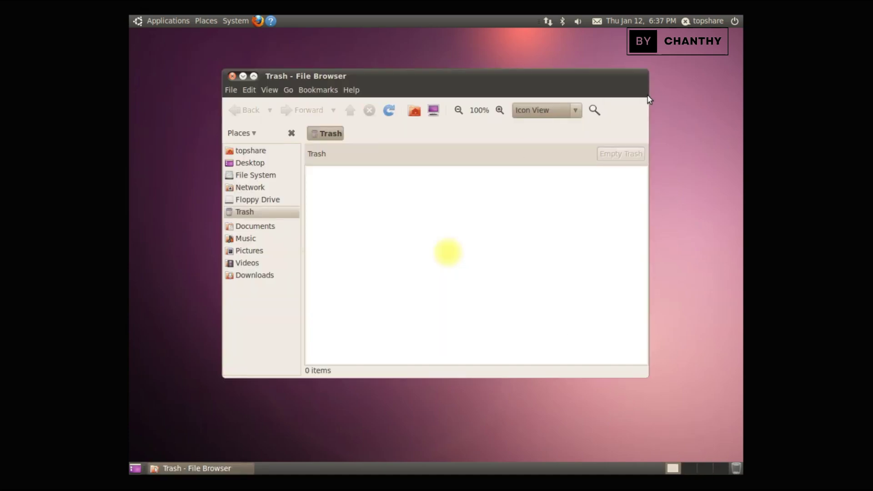
pyautogui.click(243, 77)
pyautogui.click(234, 469)
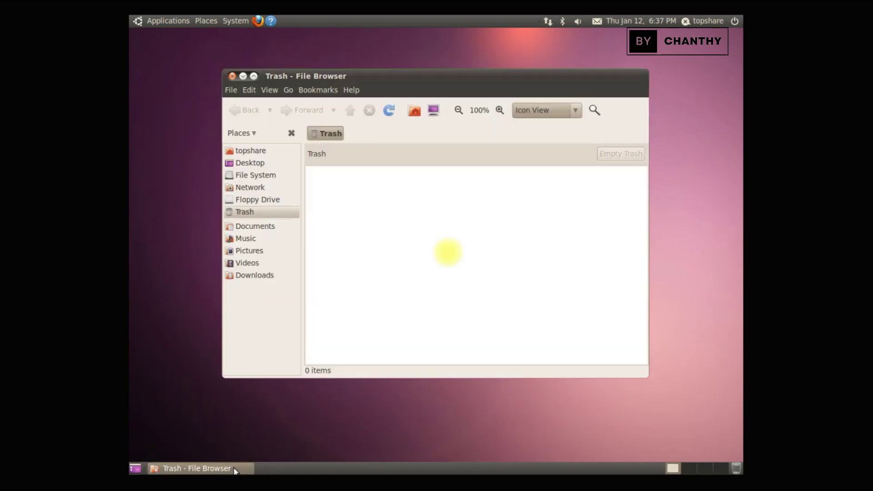
pyautogui.click(255, 77)
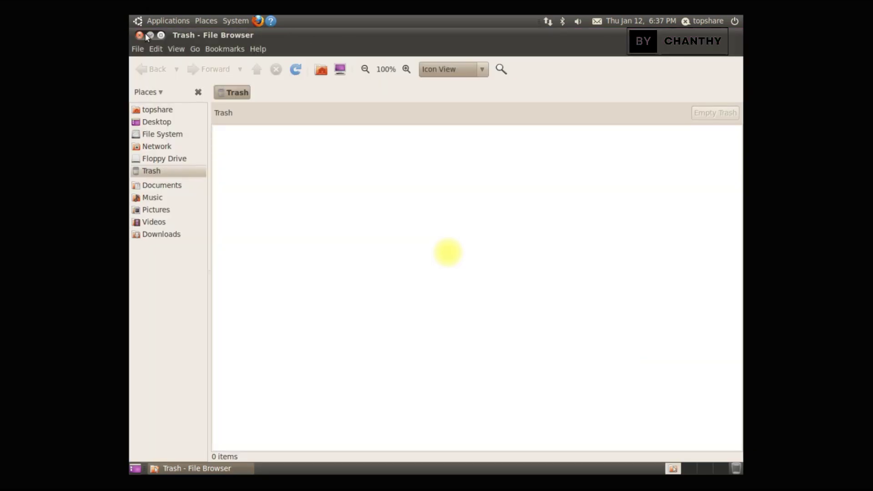
pyautogui.click(161, 36)
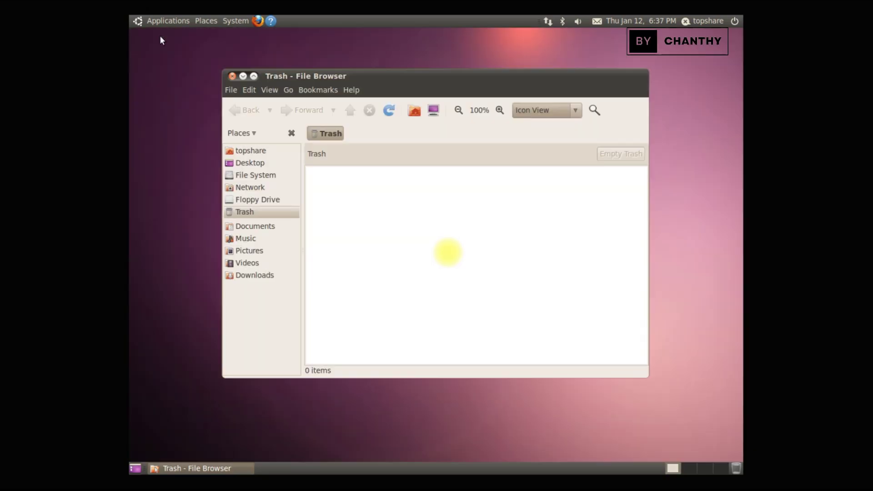
pyautogui.click(232, 76)
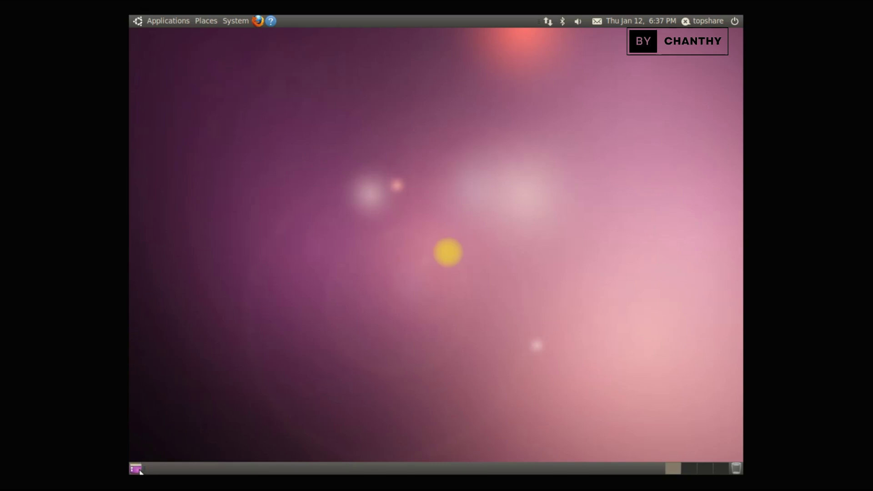
# - Browse the Applications menu through Accessories, Games, Graphics and Internet to Office
pyautogui.click(153, 20)
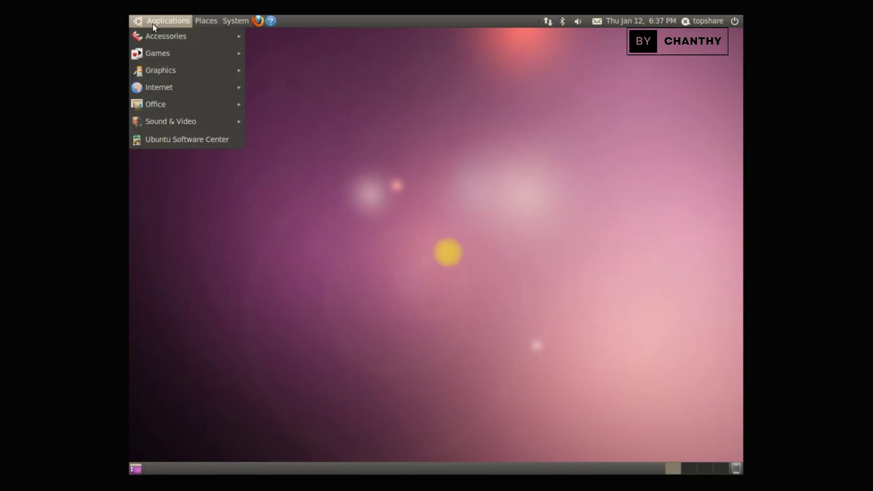
pyautogui.moveTo(150, 39)
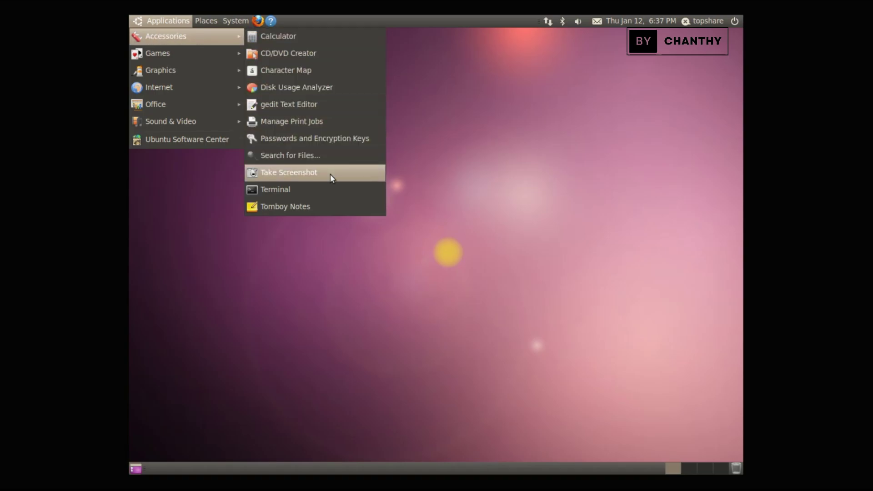
pyautogui.moveTo(178, 56)
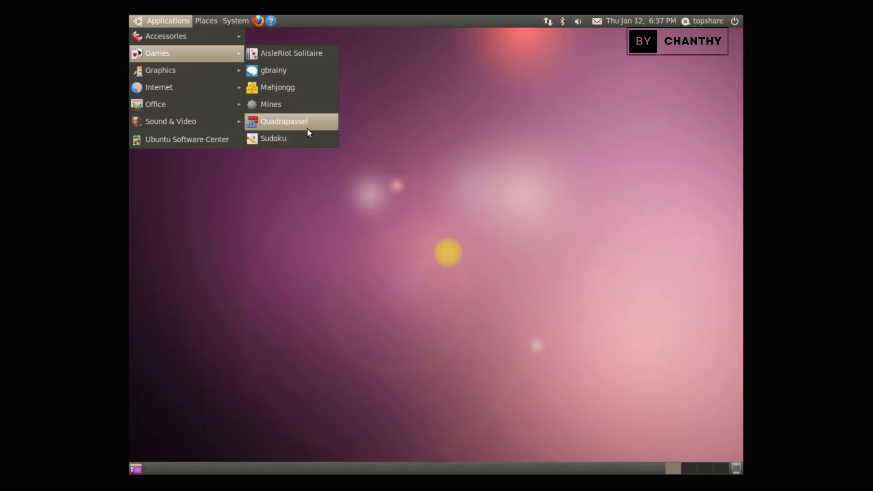
pyautogui.moveTo(209, 76)
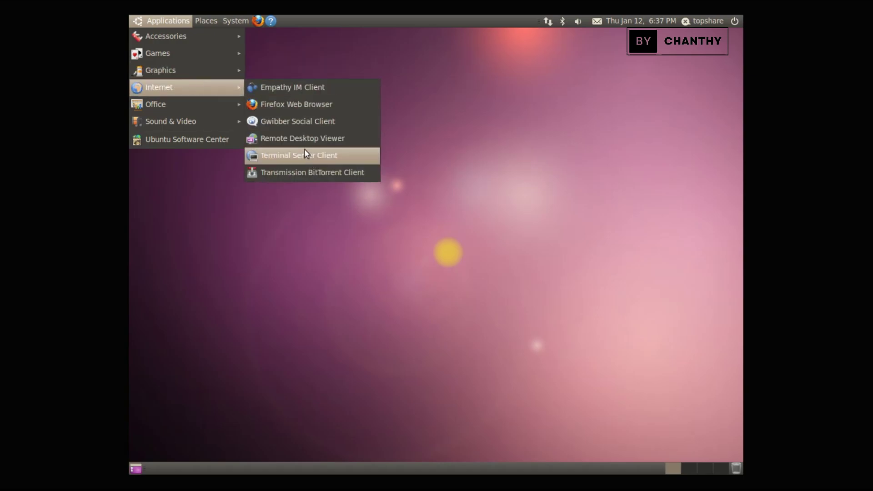
pyautogui.moveTo(209, 105)
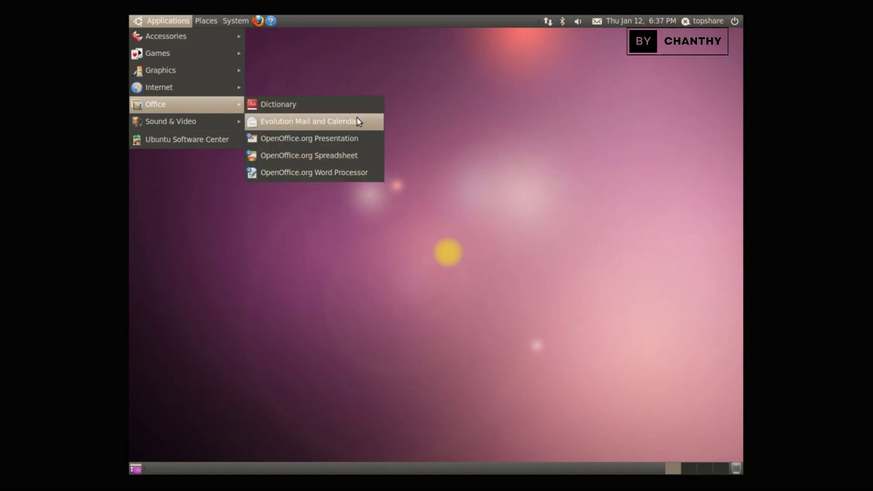
# - Launch OpenOffice.org Writer, check its About version information, then close Writer
pyautogui.click(358, 174)
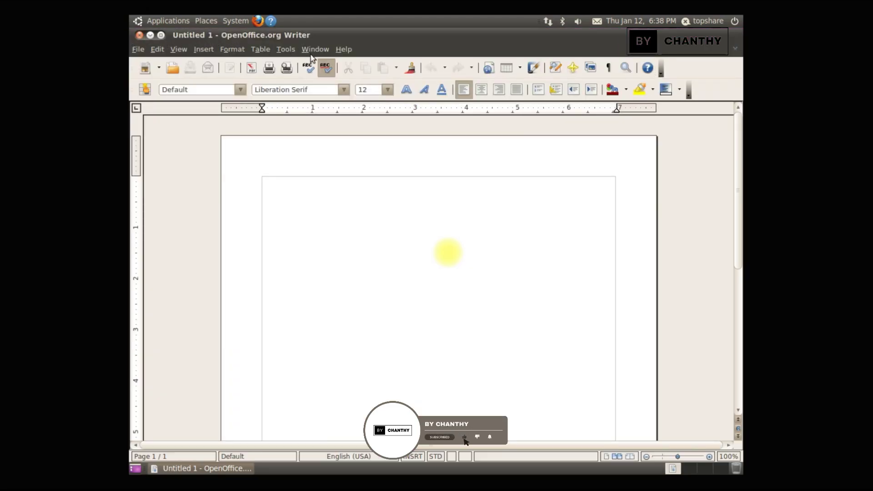
pyautogui.click(343, 50)
pyautogui.click(375, 110)
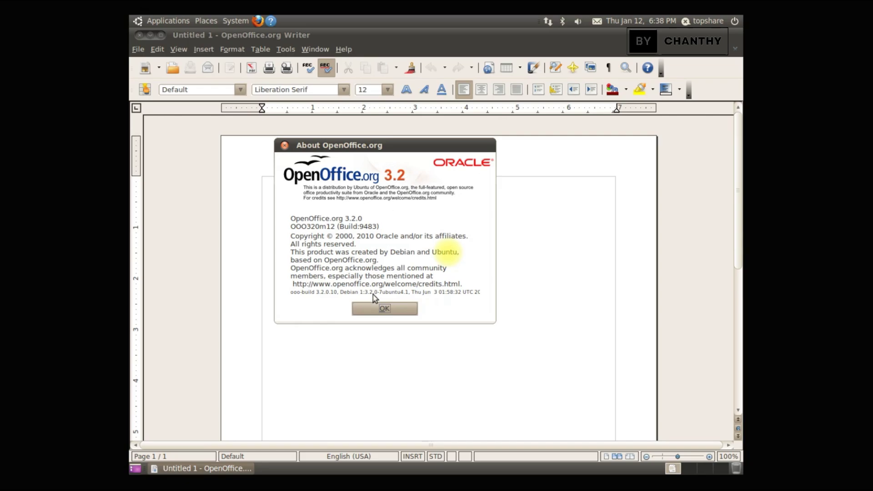
pyautogui.click(395, 310)
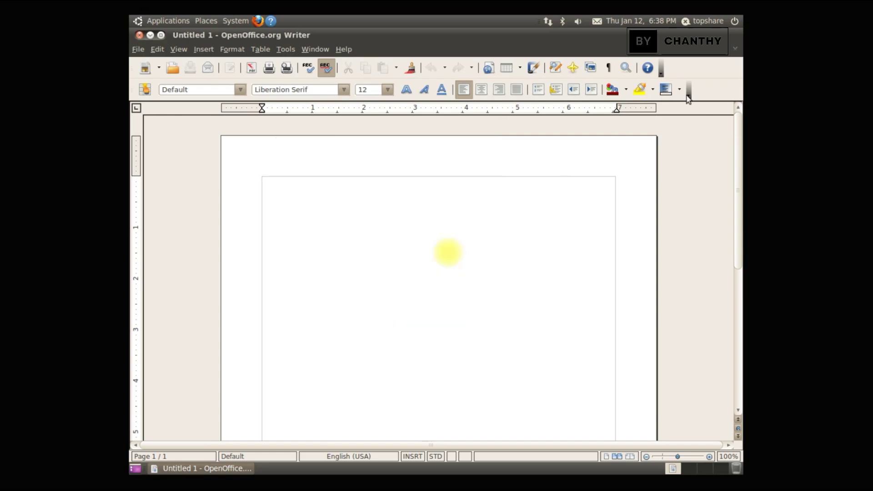
pyautogui.click(136, 36)
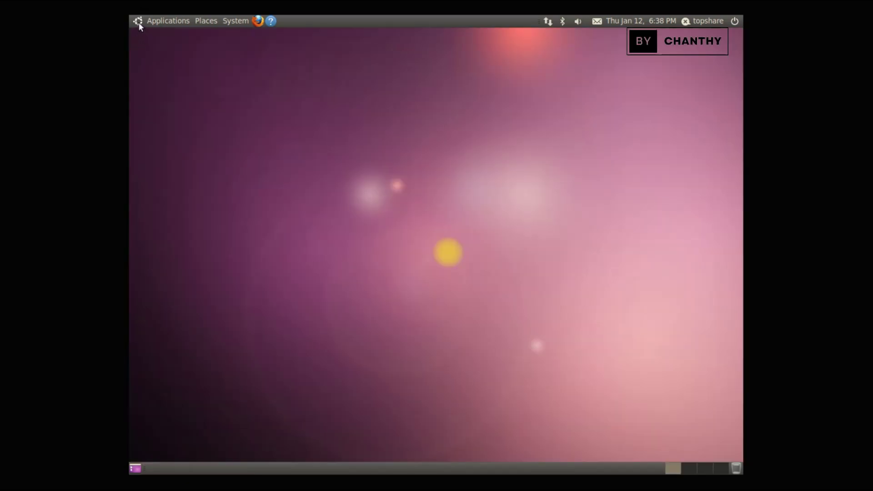
# - Launch OpenOffice.org Calc, move to cell H10, check the About box, then close Calc
pyautogui.click(139, 22)
pyautogui.moveTo(189, 108)
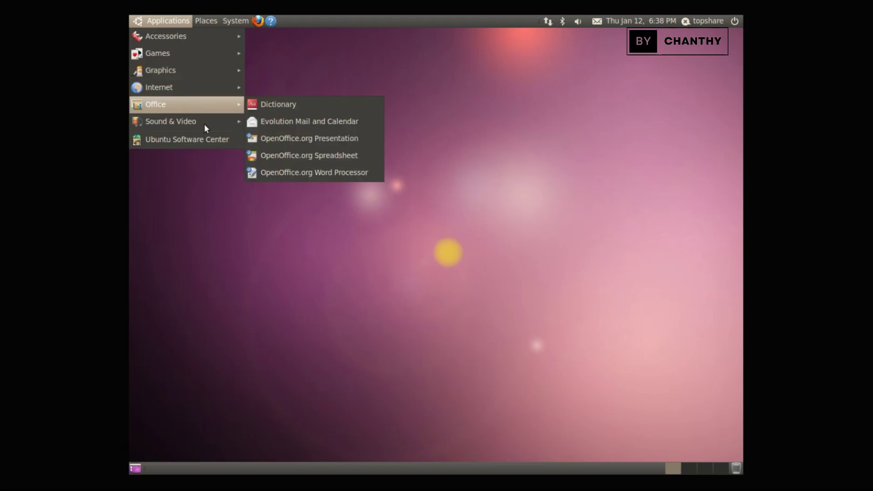
pyautogui.click(311, 150)
pyautogui.click(259, 216)
pyautogui.press('Right')
pyautogui.press('Right')
pyautogui.press('Right')
pyautogui.press('Right')
pyautogui.press('Right')
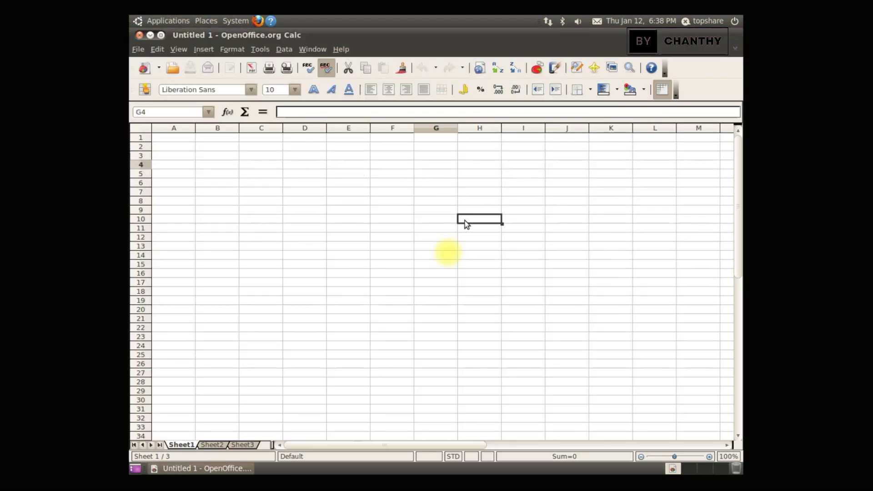
pyautogui.click(347, 54)
pyautogui.click(358, 108)
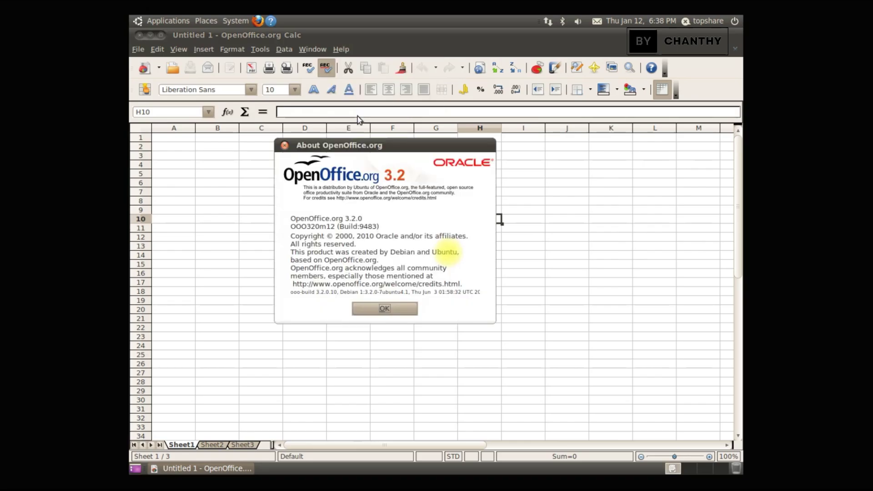
pyautogui.click(384, 308)
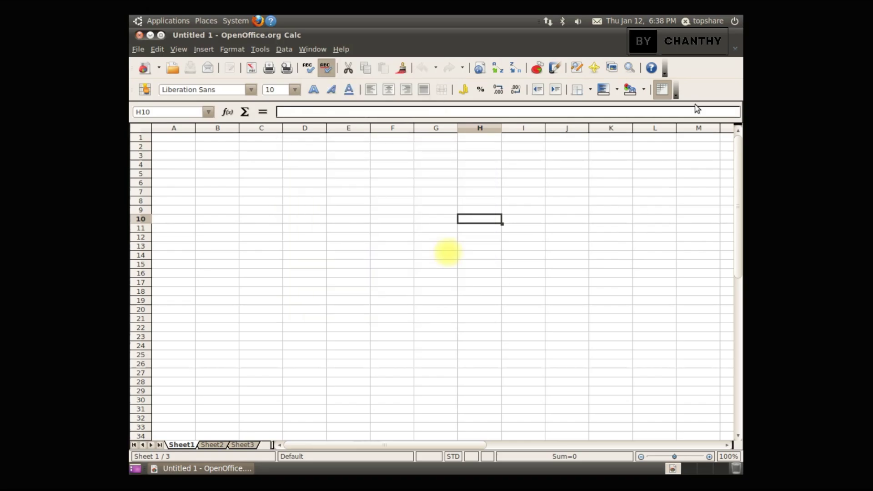
pyautogui.click(139, 35)
pyautogui.click(149, 21)
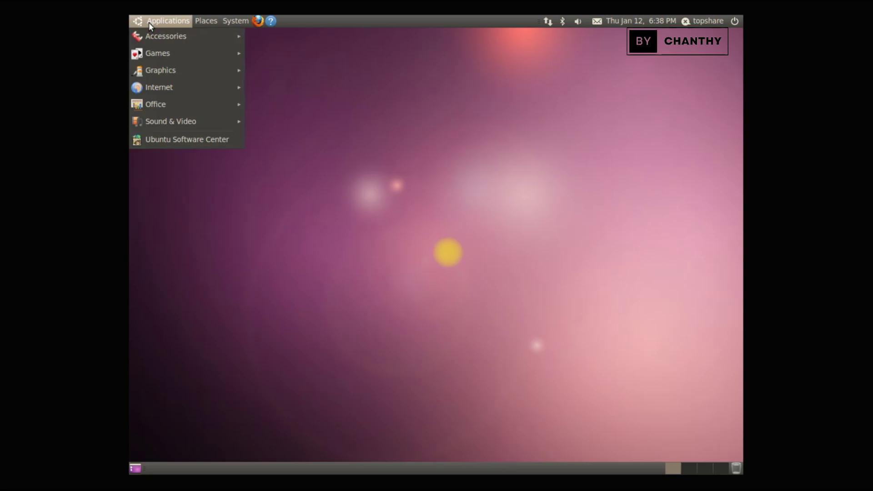
pyautogui.moveTo(184, 122)
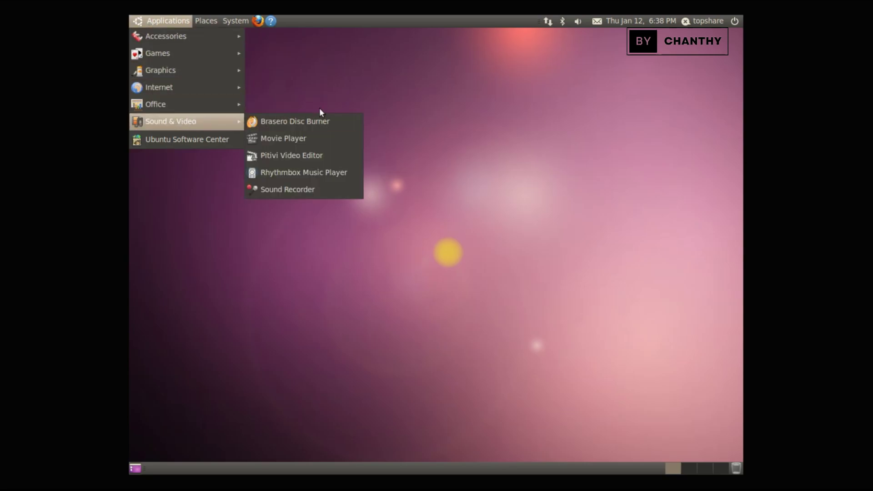
pyautogui.click(315, 136)
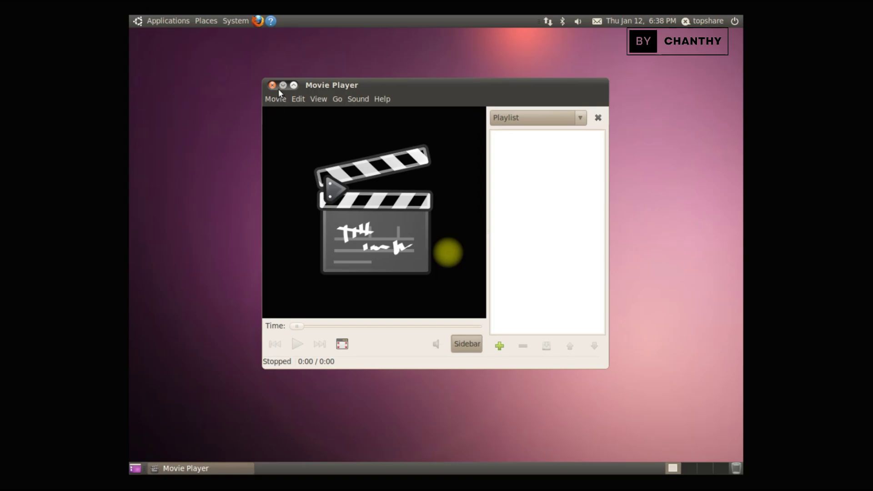
pyautogui.click(384, 99)
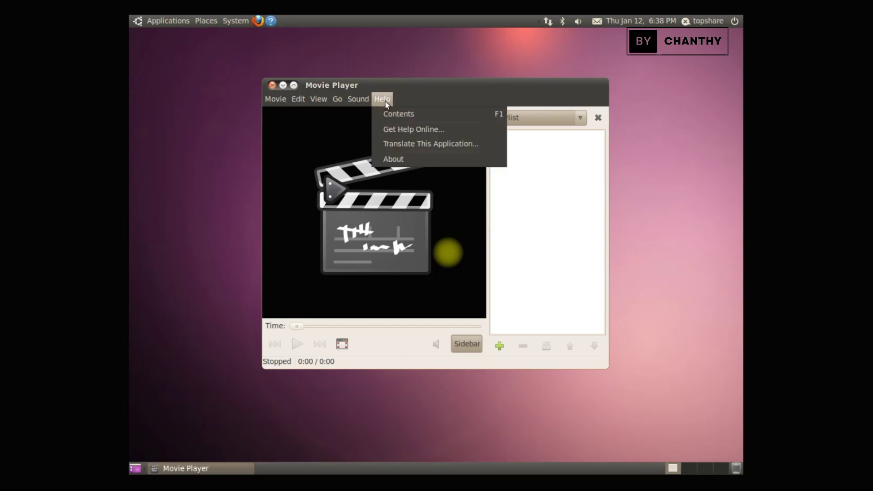
pyautogui.click(414, 168)
pyautogui.click(381, 100)
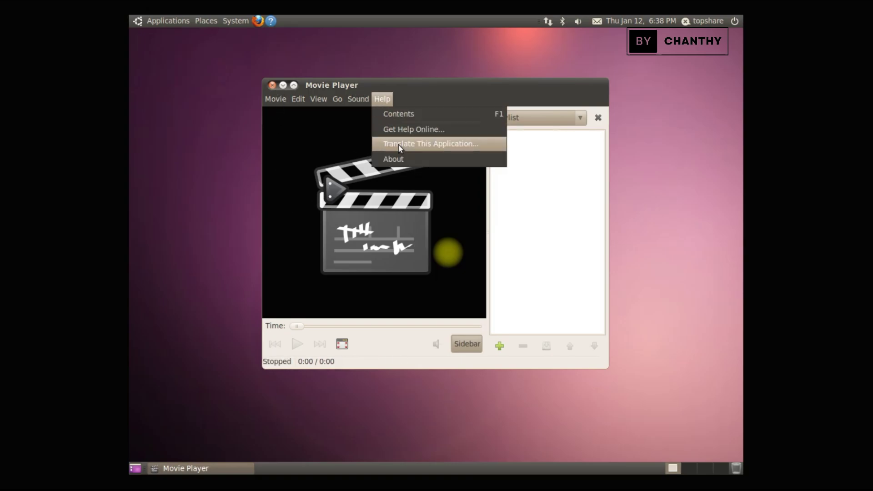
pyautogui.click(406, 158)
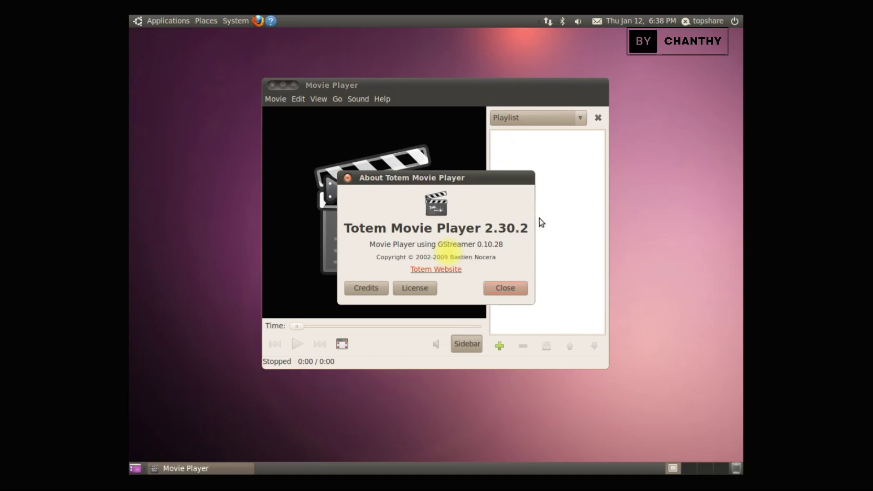
pyautogui.click(513, 290)
pyautogui.click(272, 85)
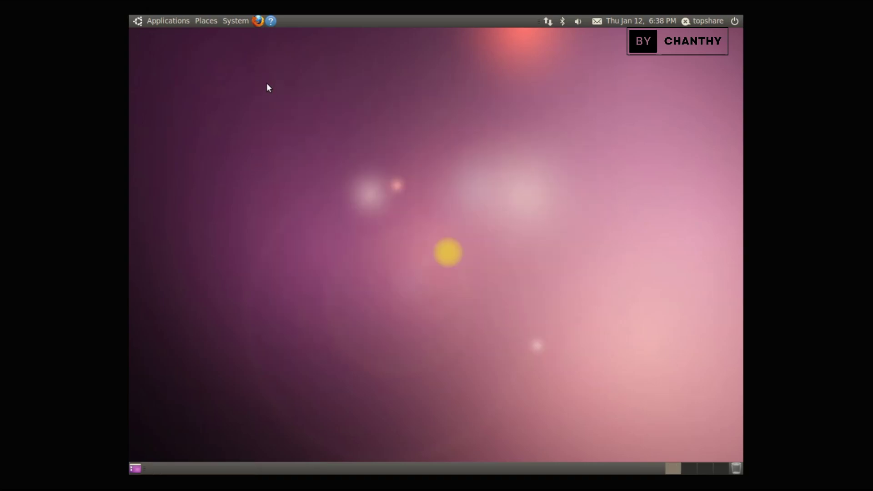
pyautogui.click(137, 22)
pyautogui.moveTo(167, 129)
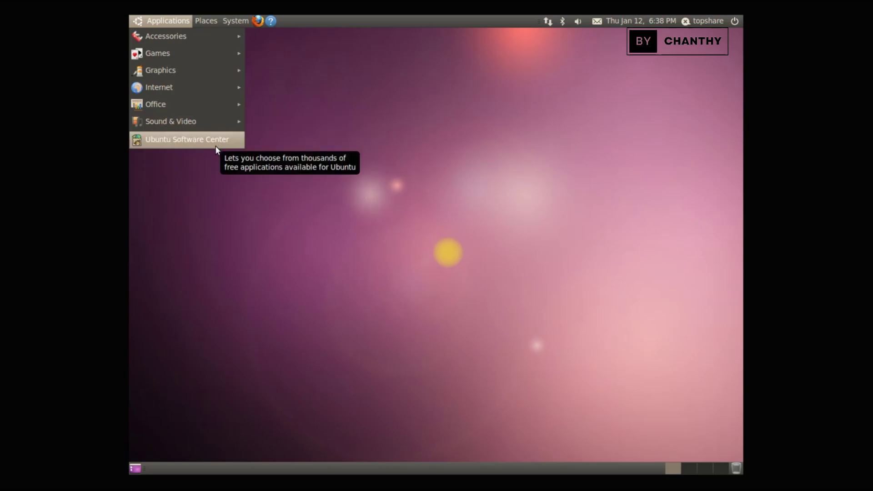
pyautogui.moveTo(215, 23)
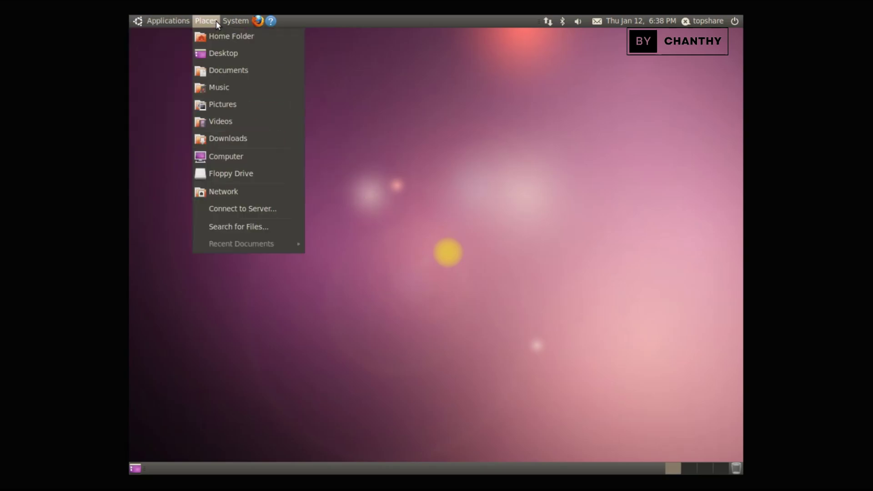
pyautogui.moveTo(241, 36)
pyautogui.click(365, 39)
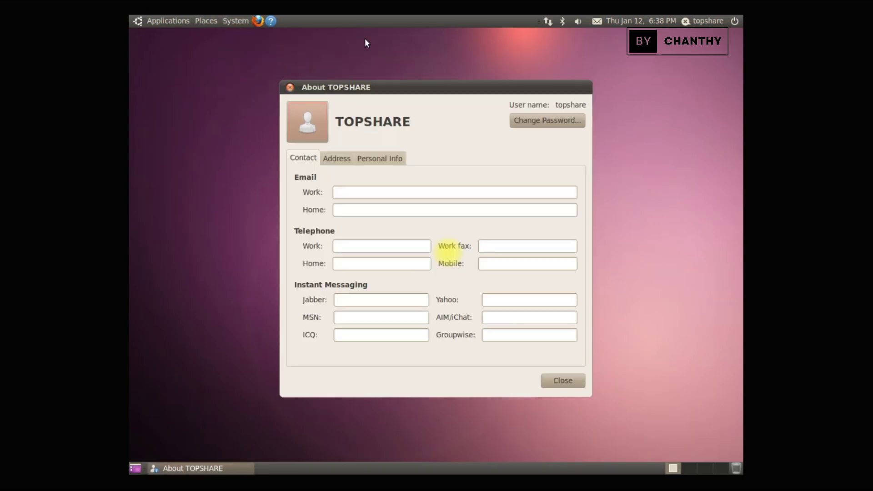
pyautogui.click(565, 382)
pyautogui.click(233, 22)
pyautogui.moveTo(288, 36)
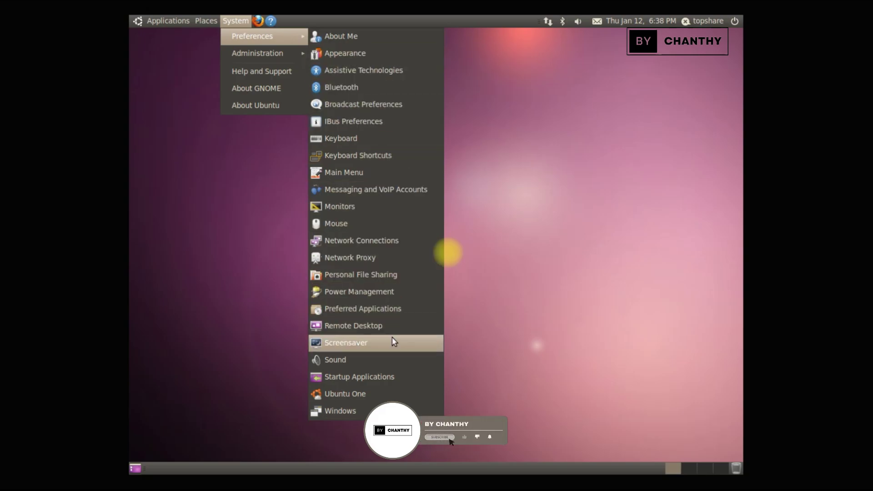
pyautogui.click(376, 395)
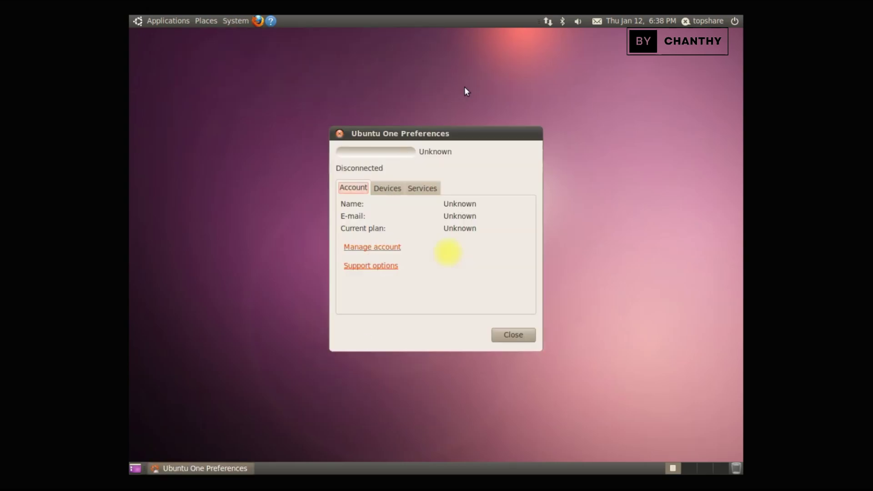
pyautogui.click(525, 339)
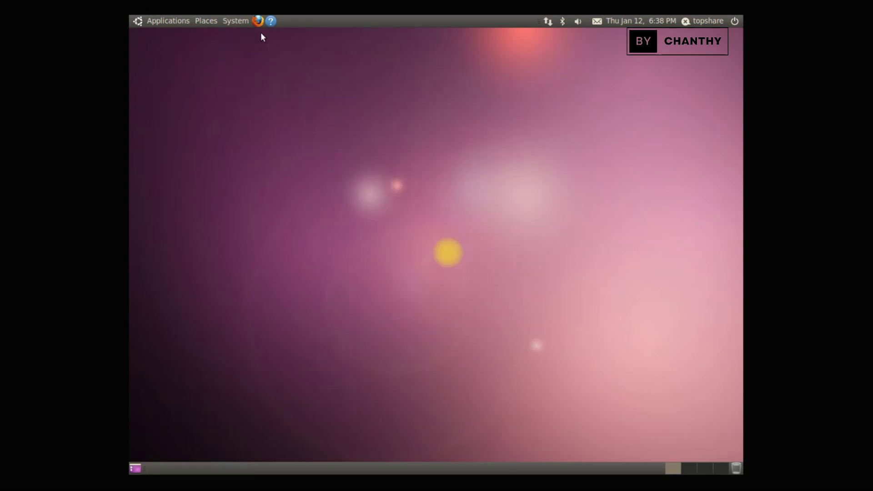
pyautogui.click(237, 21)
pyautogui.moveTo(255, 40)
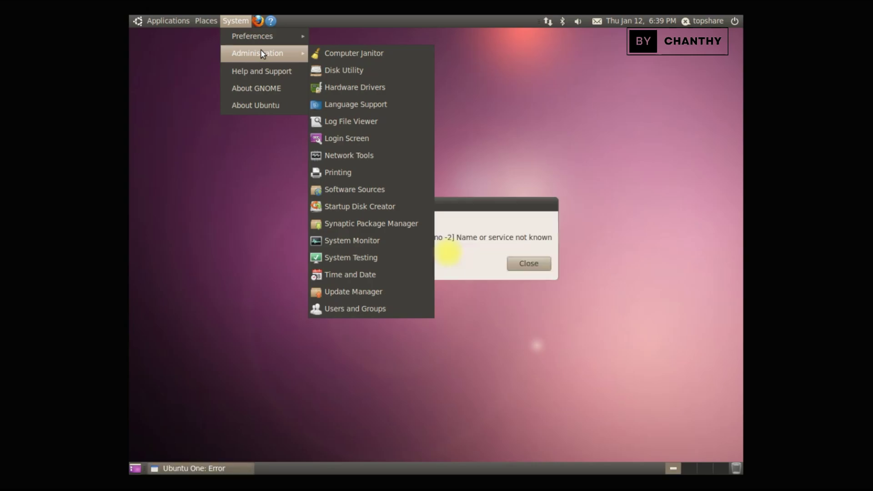
pyautogui.click(263, 91)
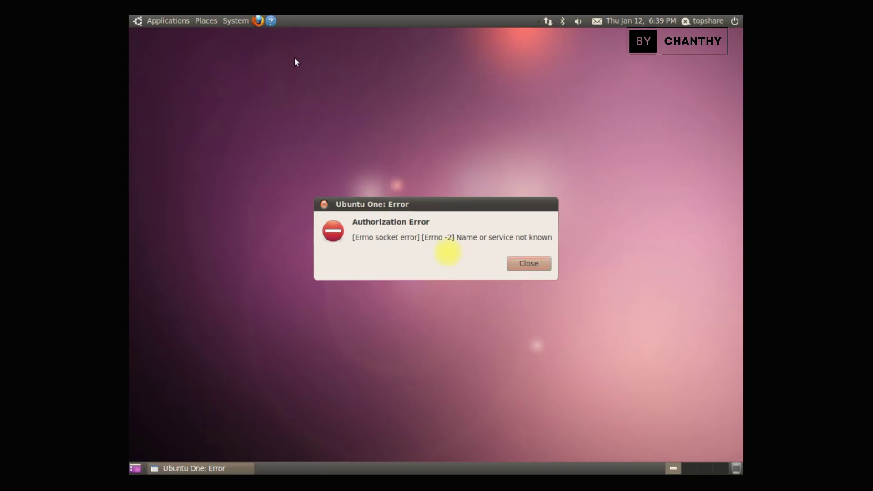
pyautogui.click(528, 265)
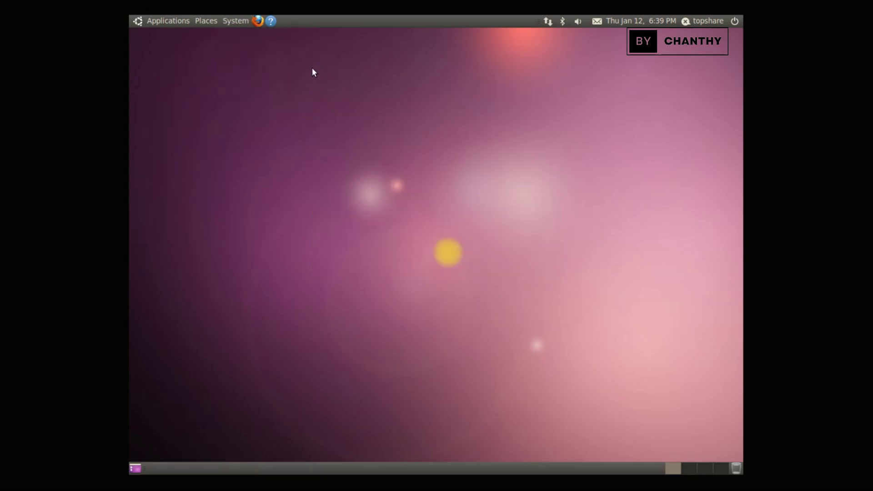
pyautogui.click(225, 21)
pyautogui.click(287, 90)
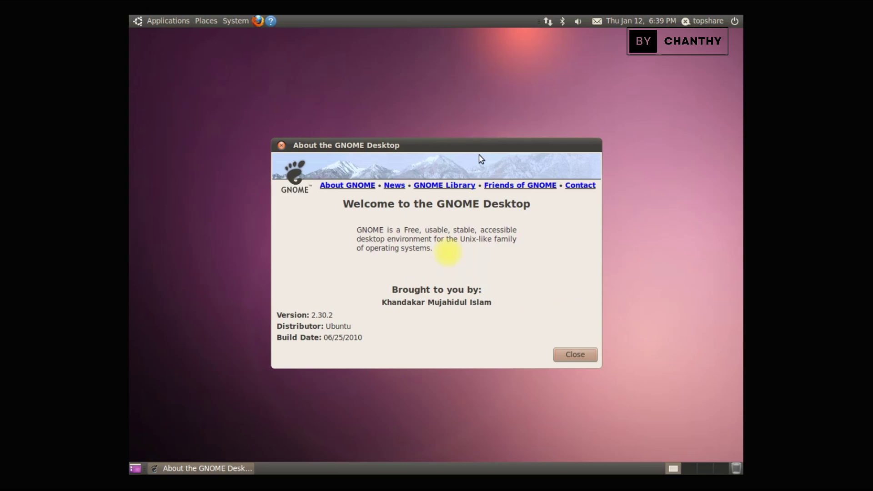
pyautogui.moveTo(313, 315); pyautogui.dragTo(373, 342)
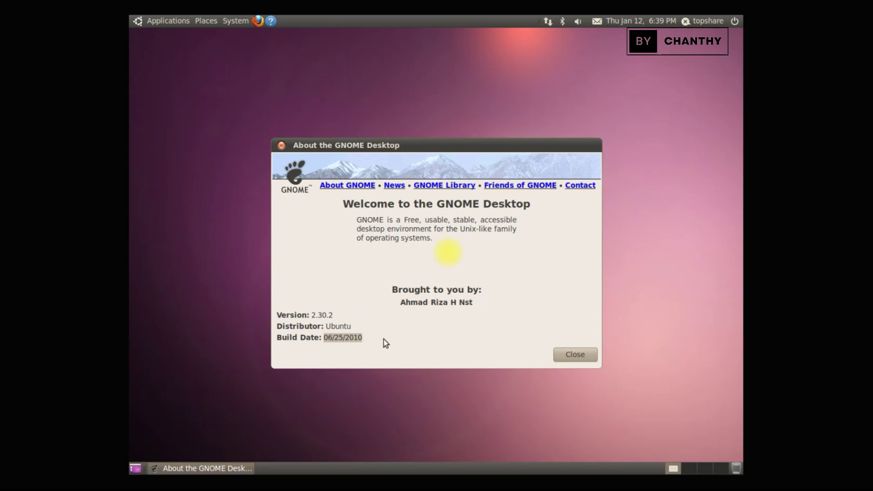
pyautogui.click(581, 355)
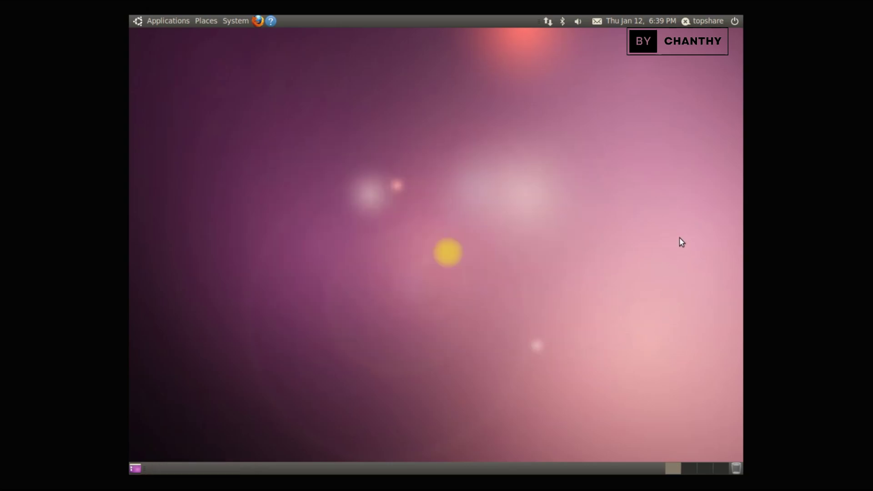